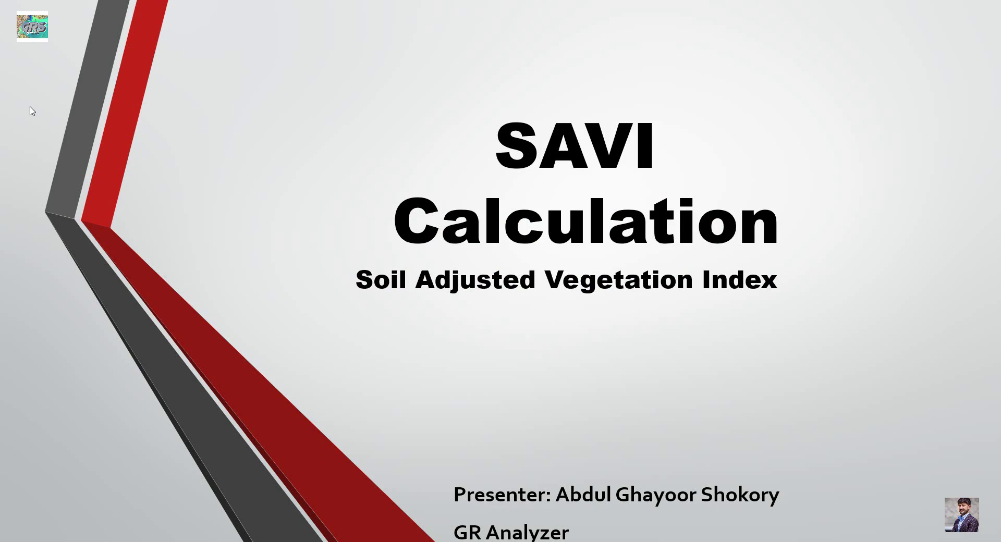
# Advance the presentation from the SAVI Calculation title slide to the Contents slide
pyautogui.press('Right')
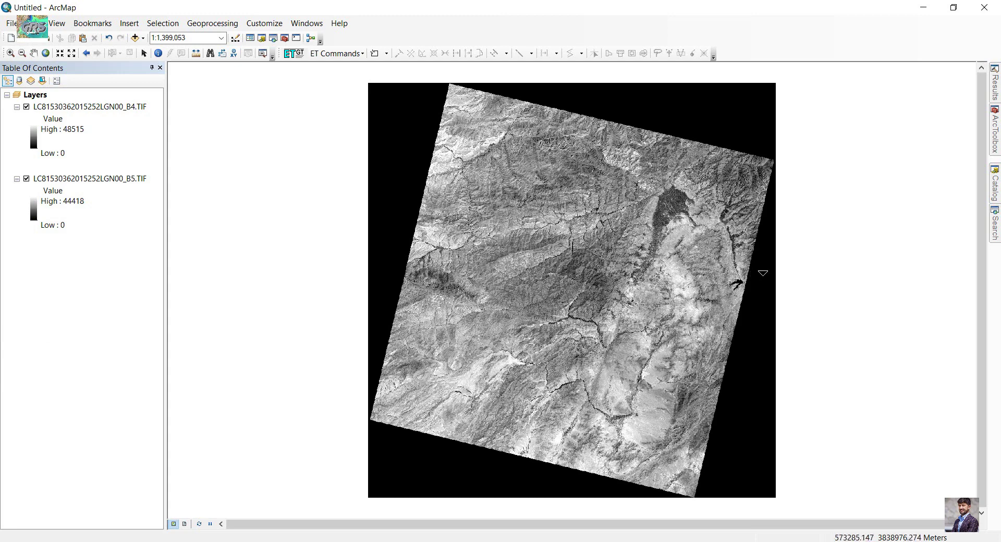
# Open Raster Calculator from ArcToolbox's Spatial Analyst Tools > Map Algebra toolset
pyautogui.click(996, 133)
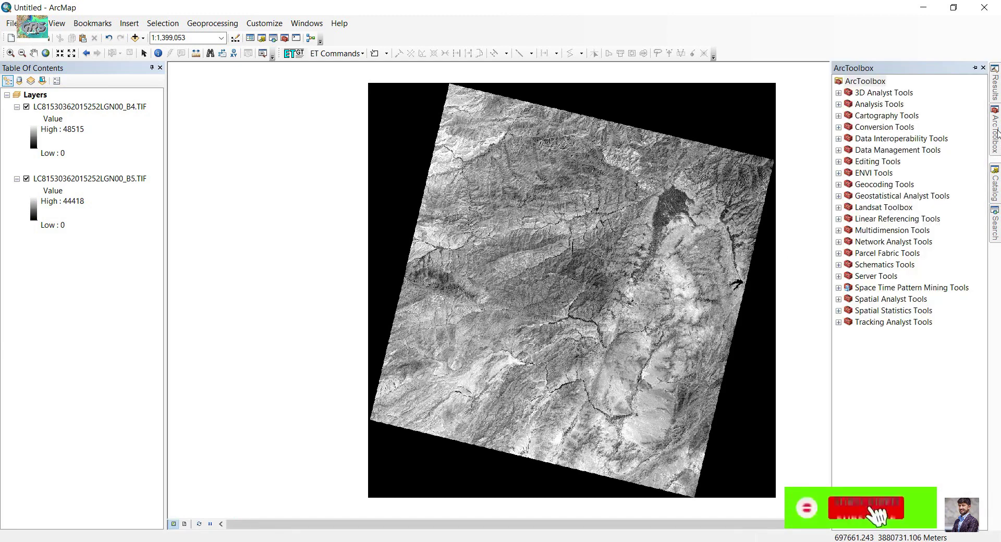
pyautogui.click(905, 300)
pyautogui.doubleClick(850, 300)
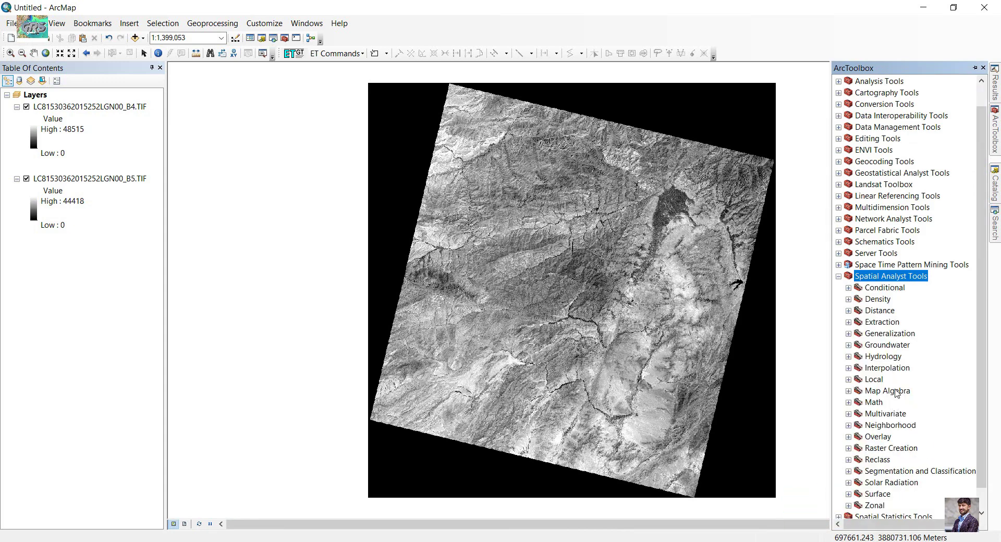
pyautogui.click(896, 393)
pyautogui.click(850, 392)
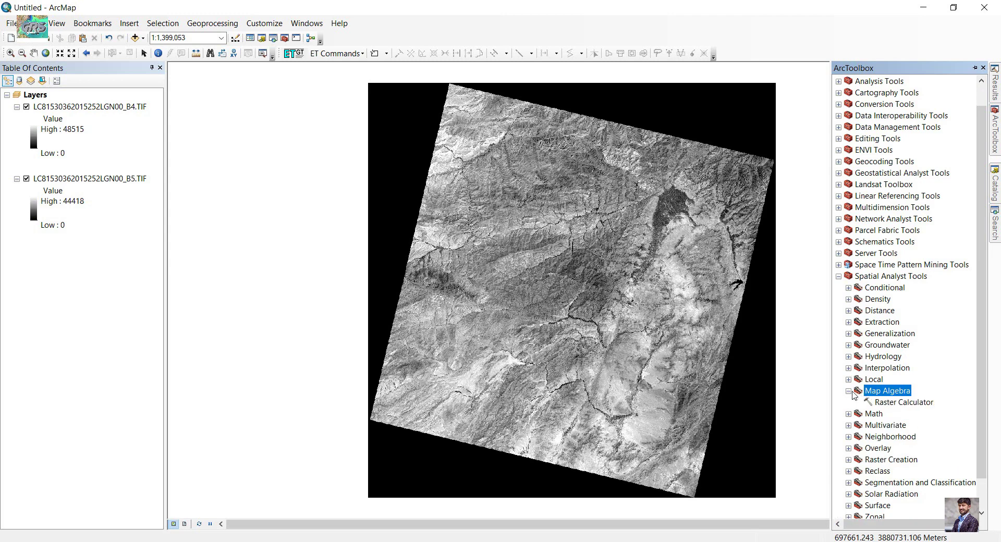
pyautogui.click(899, 405)
pyautogui.rightClick(900, 406)
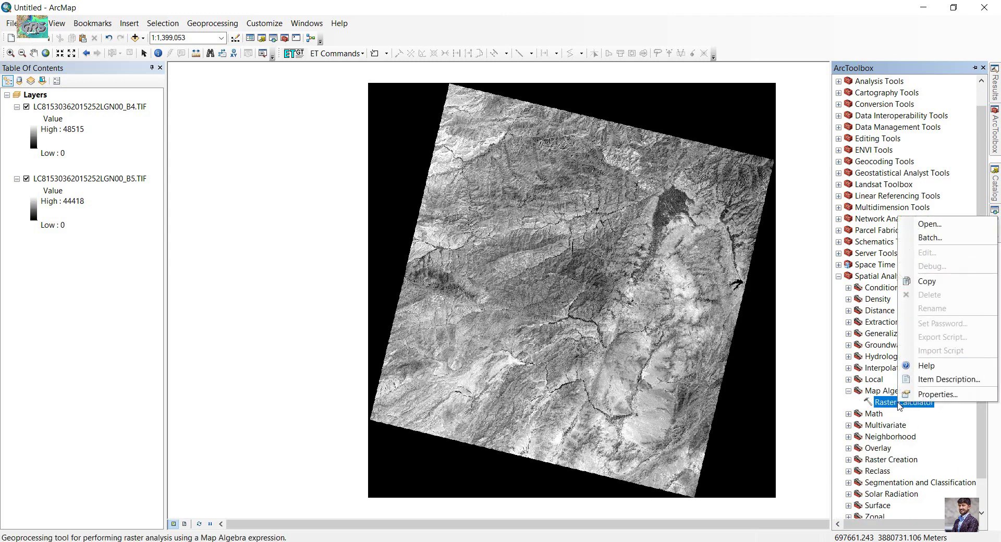
pyautogui.click(951, 225)
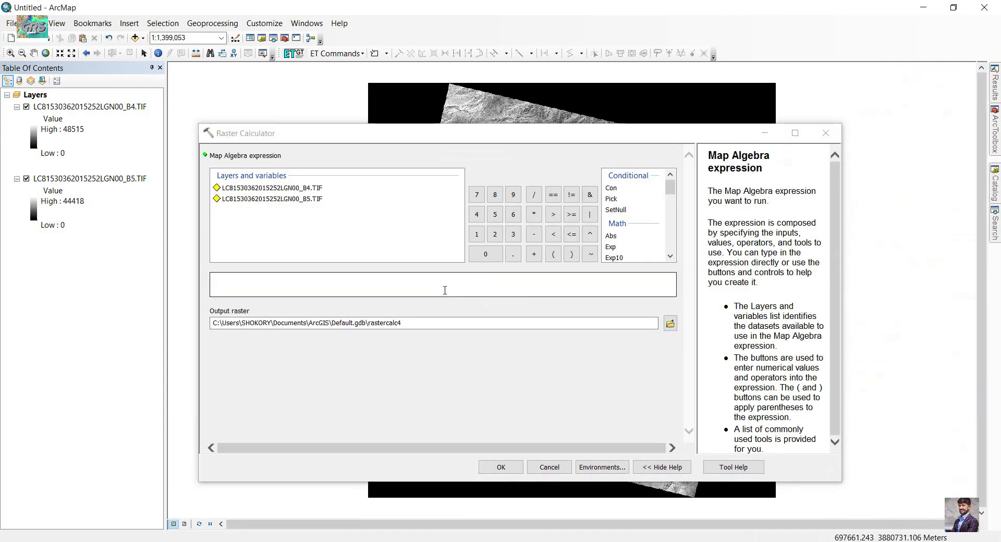
# Enter Float(B5 - B4) as the numerator of the expression
pyautogui.scroll(-1, 627, 232)
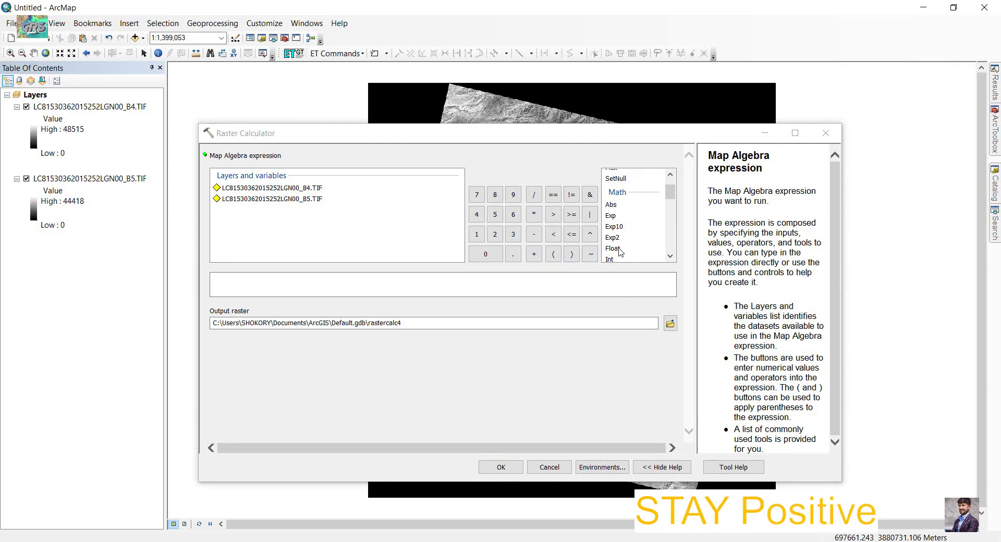
pyautogui.doubleClick(614, 249)
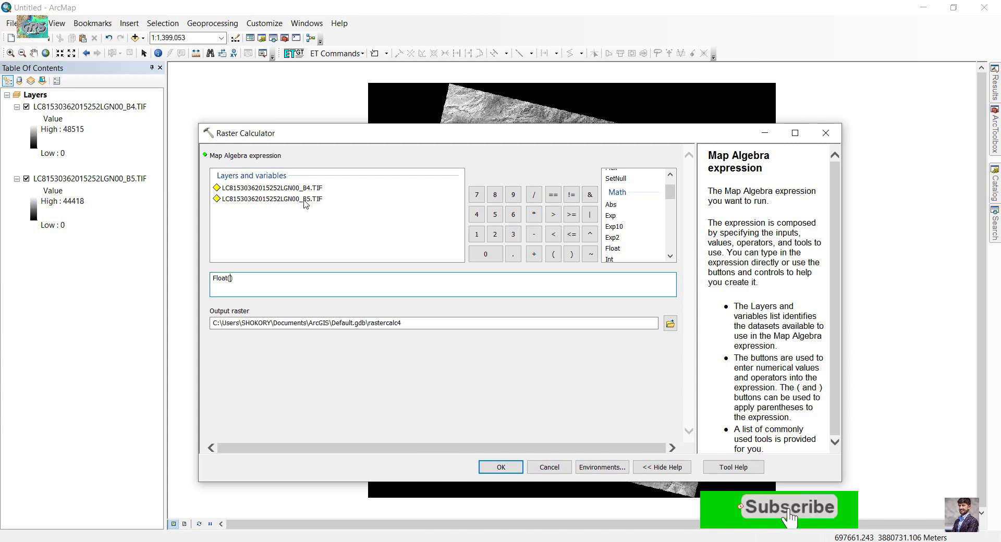
pyautogui.doubleClick(307, 199)
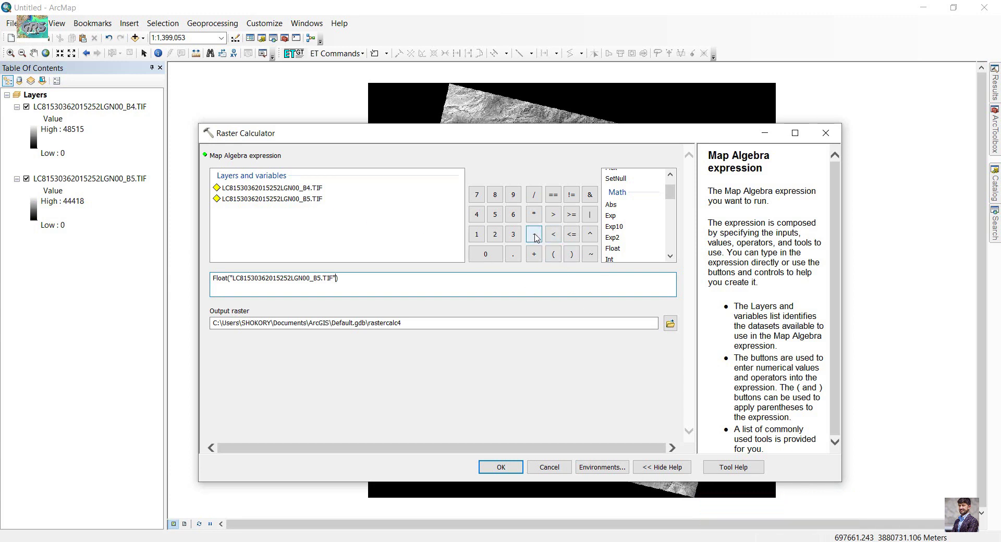
pyautogui.click(535, 235)
pyautogui.doubleClick(305, 190)
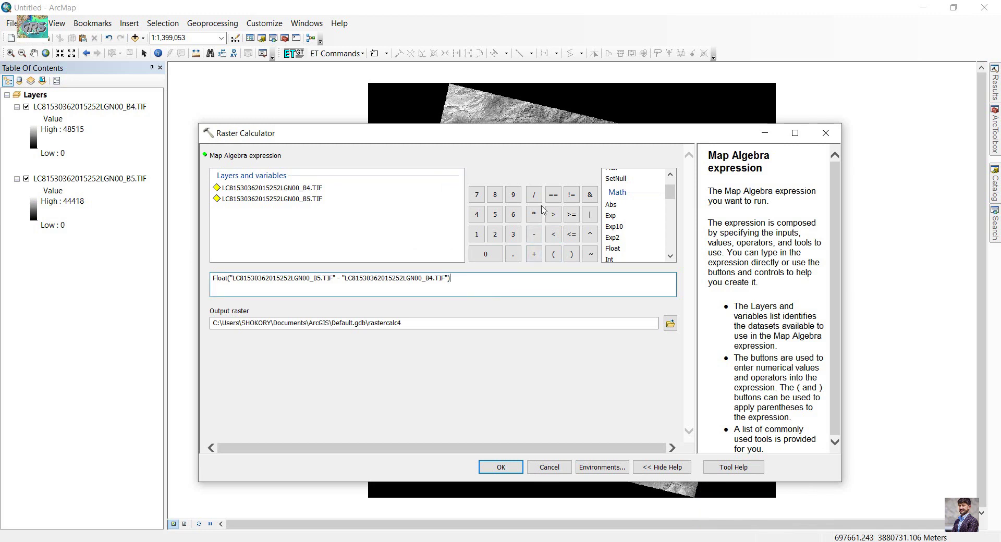
# Divide by a second Float term containing B5 + B4 +
pyautogui.click(536, 197)
pyautogui.click(612, 249)
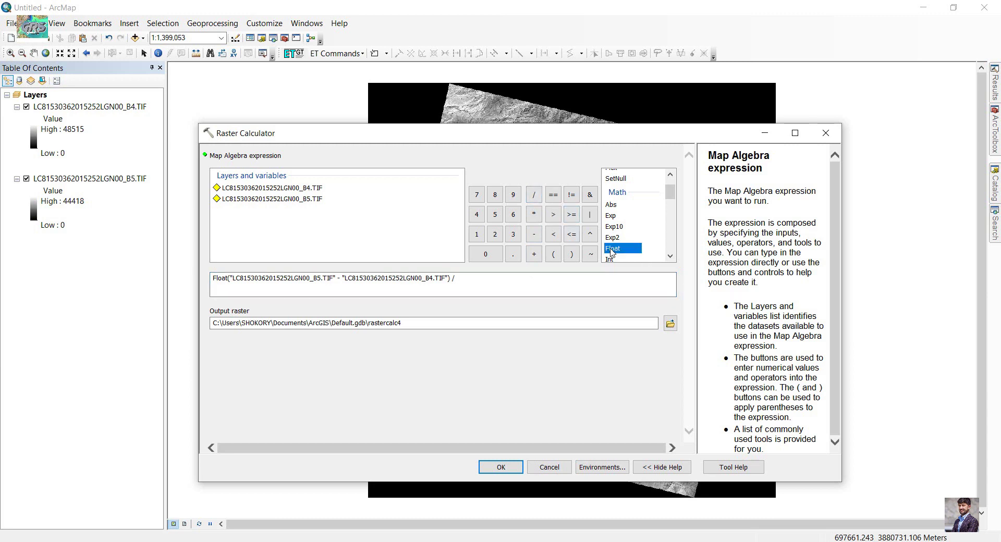
pyautogui.doubleClick(613, 249)
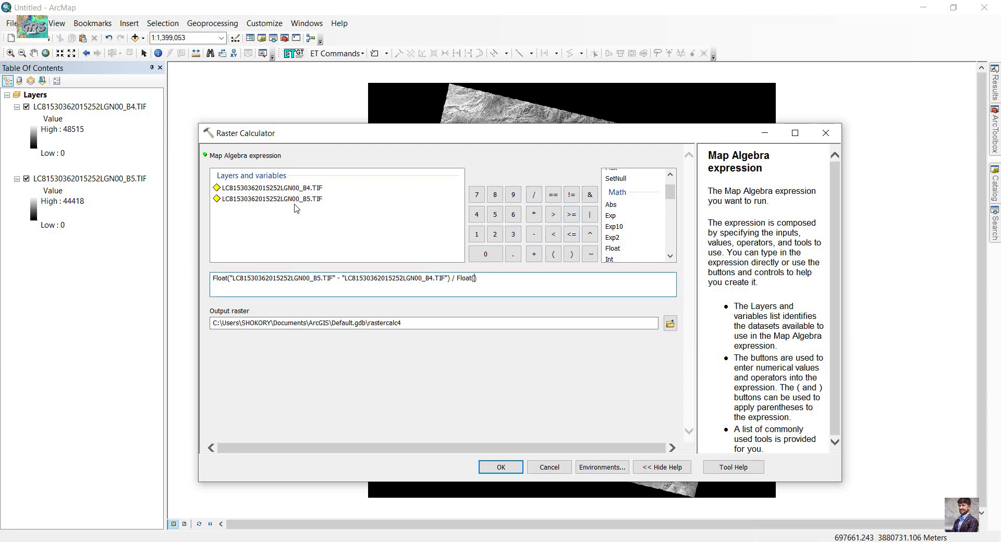
pyautogui.click(291, 202)
pyautogui.doubleClick(291, 202)
pyautogui.click(534, 254)
pyautogui.doubleClick(271, 188)
# Complete the SAVI expression with + 0.7) * 1+0.7
pyautogui.click(535, 254)
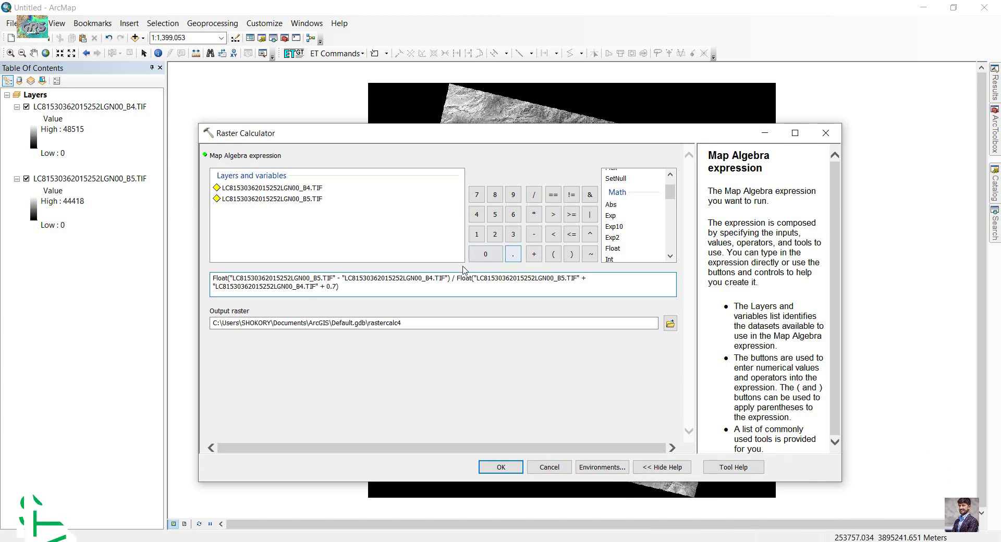
pyautogui.click(534, 215)
pyautogui.write('* 1+0.7')
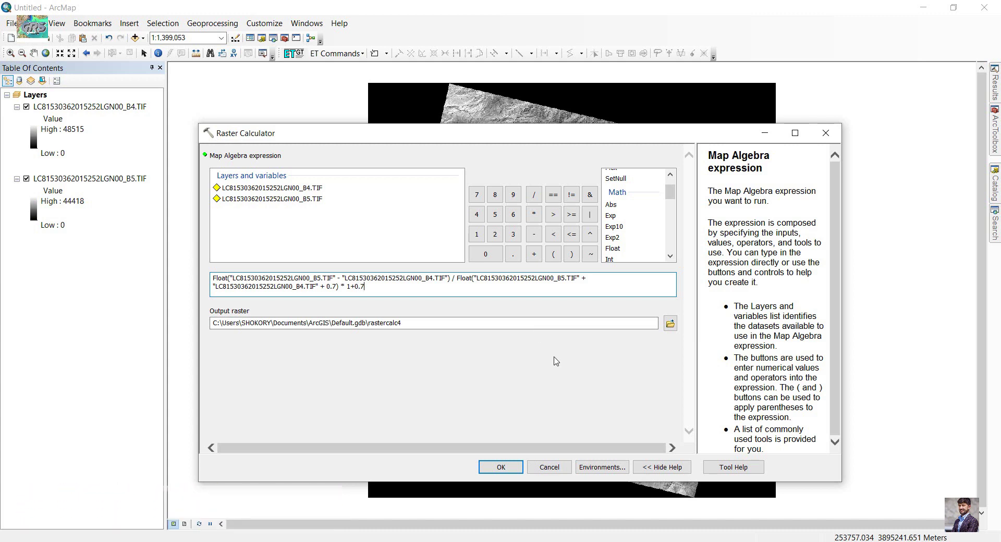
pyautogui.click(555, 362)
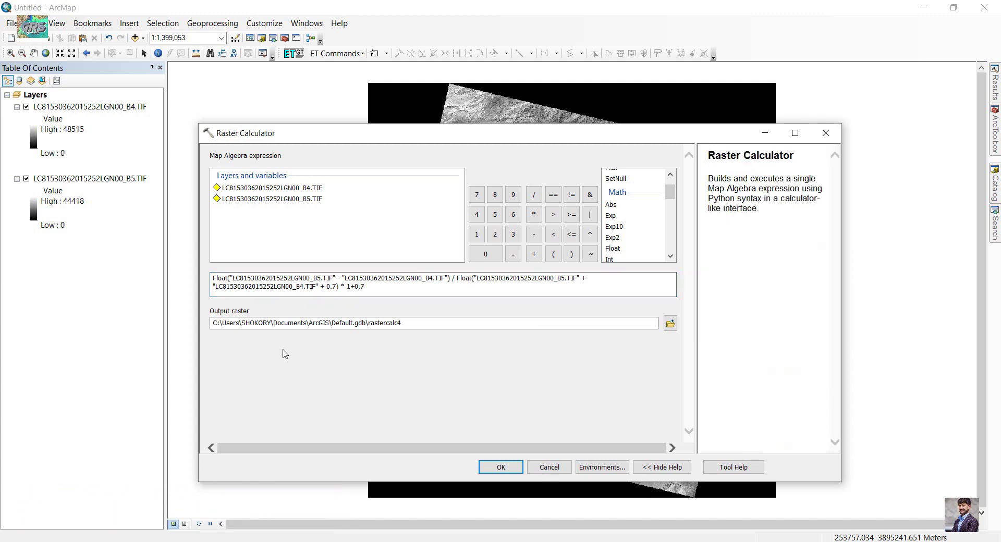
# Save the output raster as SAVI1.tif and run the SAVI calculation
pyautogui.click(670, 323)
pyautogui.write('SAVI1.tif')
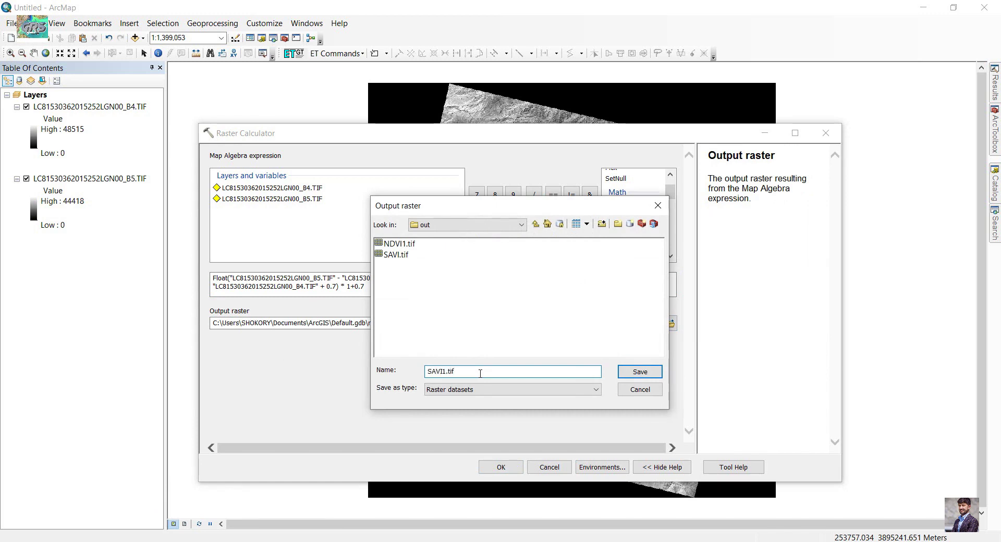
pyautogui.press('Return')
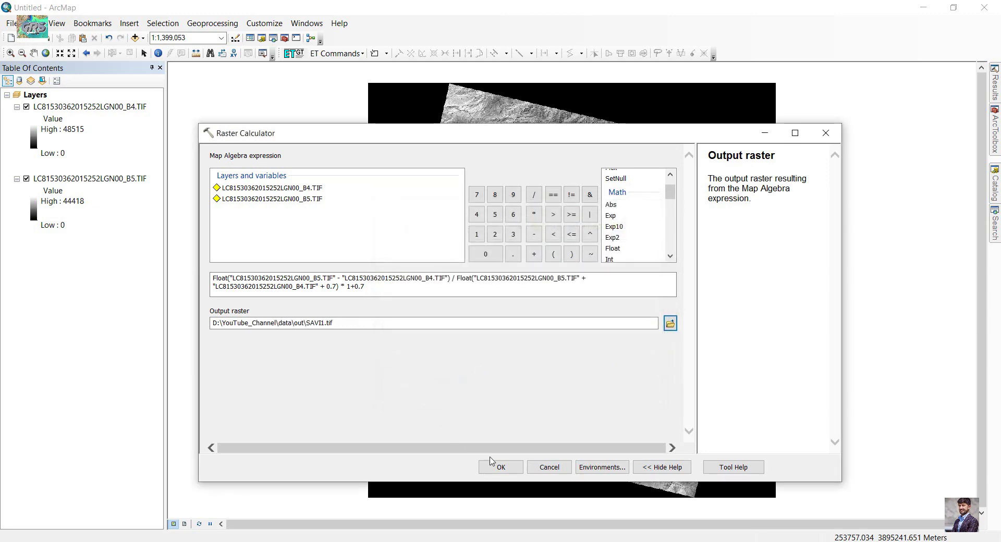
pyautogui.click(498, 466)
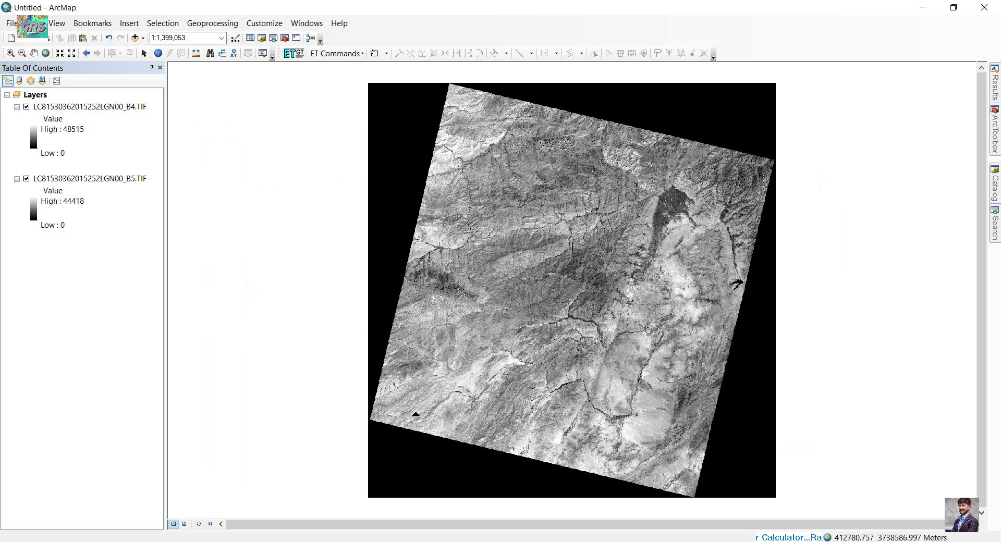
pyautogui.click(35, 52)
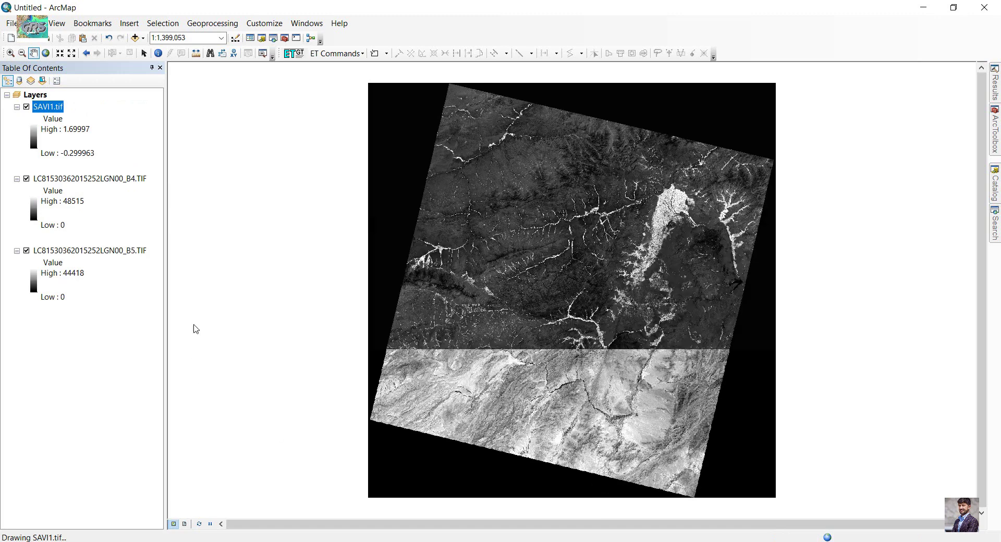
# Turn off the B4 and B5 layers and choose a red-yellow-green ramp for SAVI1.tif
pyautogui.click(26, 179)
pyautogui.click(27, 251)
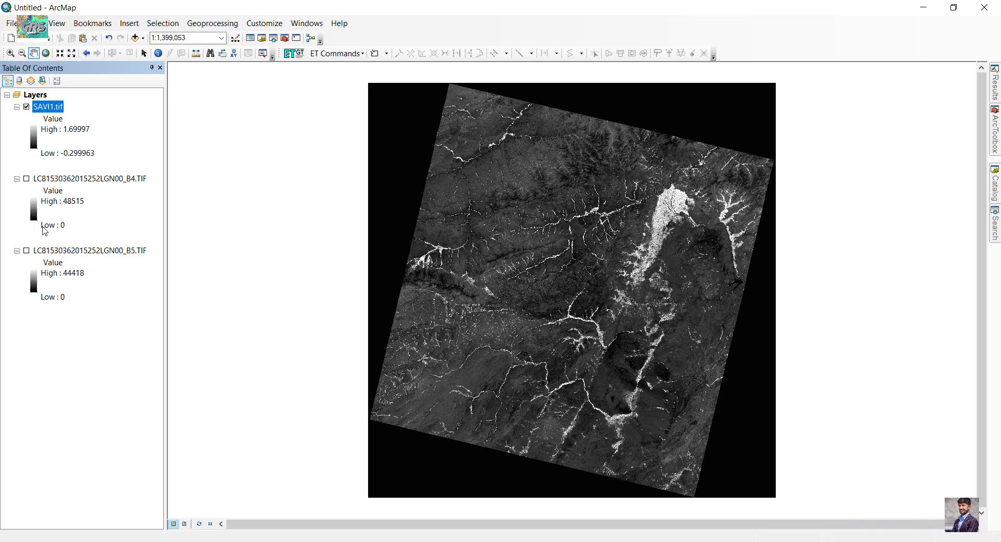
pyautogui.click(46, 108)
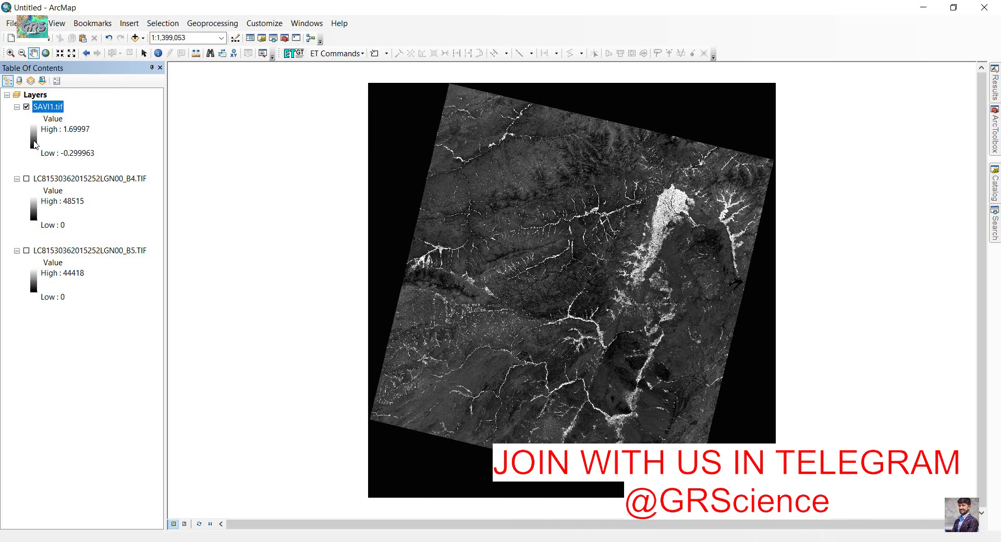
pyautogui.click(34, 145)
pyautogui.click(78, 184)
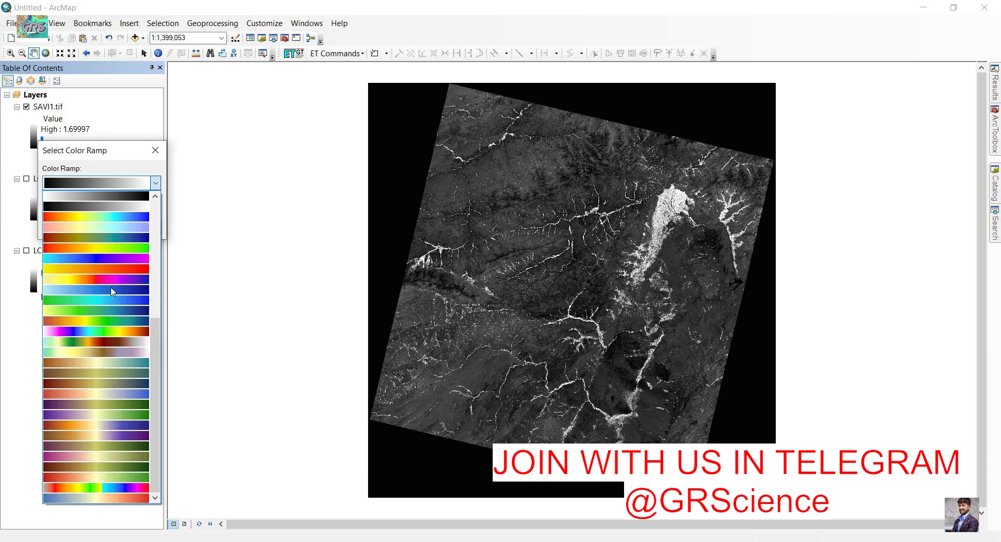
pyautogui.click(106, 249)
# Apply the red-to-green ramp to SAVI1.tif and zoom to about 1:200,000 on the central green area
pyautogui.click(67, 228)
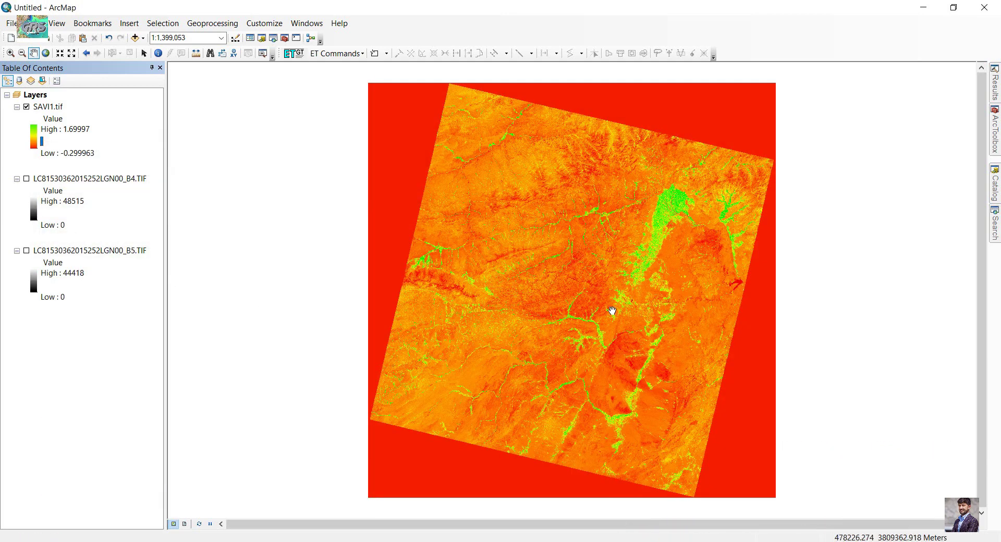
pyautogui.scroll(3, 693, 198)
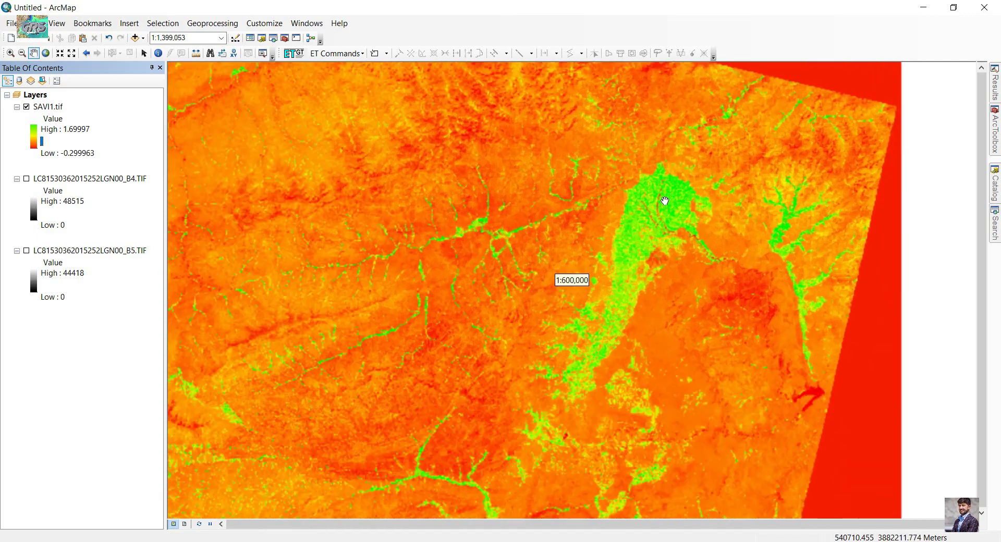
pyautogui.scroll(2, 666, 201)
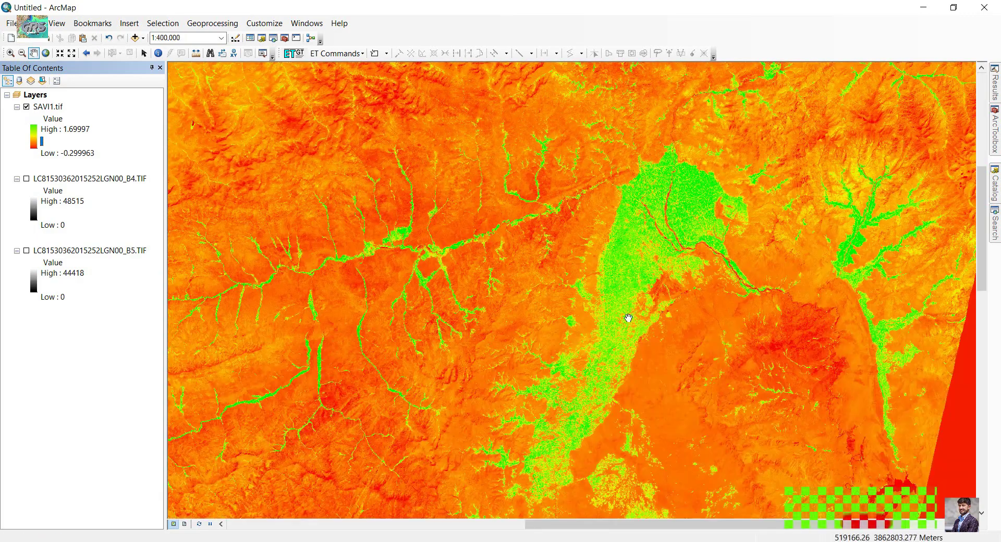
pyautogui.scroll(2, 652, 235)
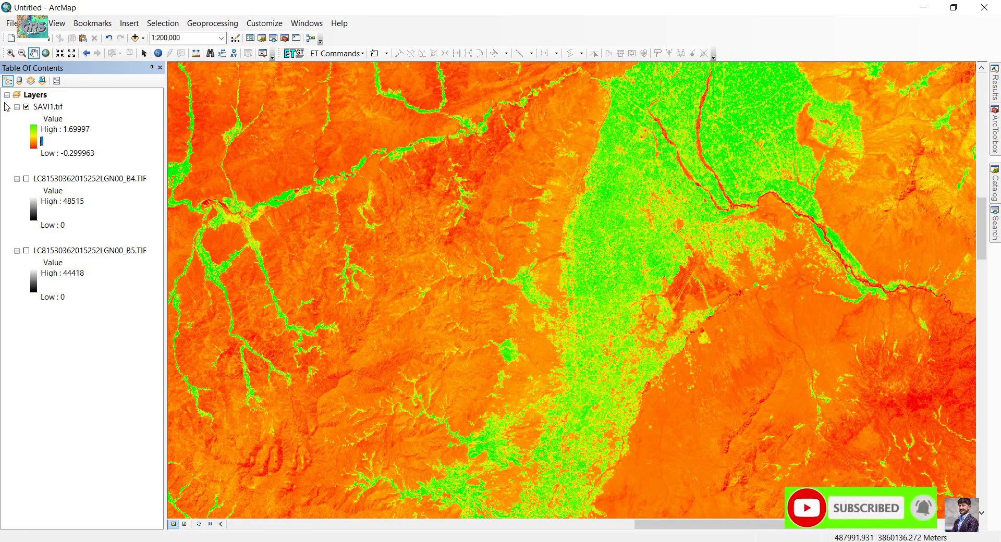
pyautogui.click(39, 106)
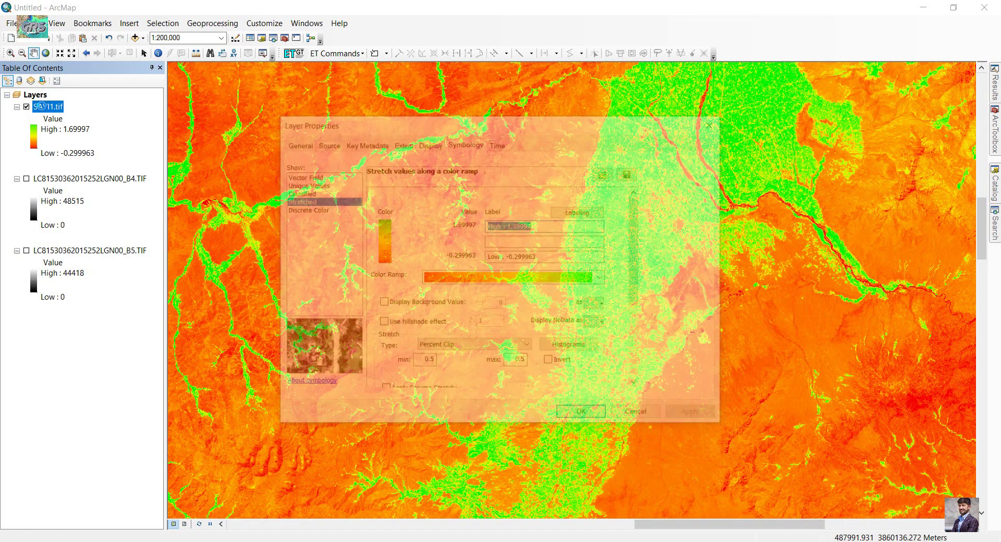
pyautogui.click(308, 193)
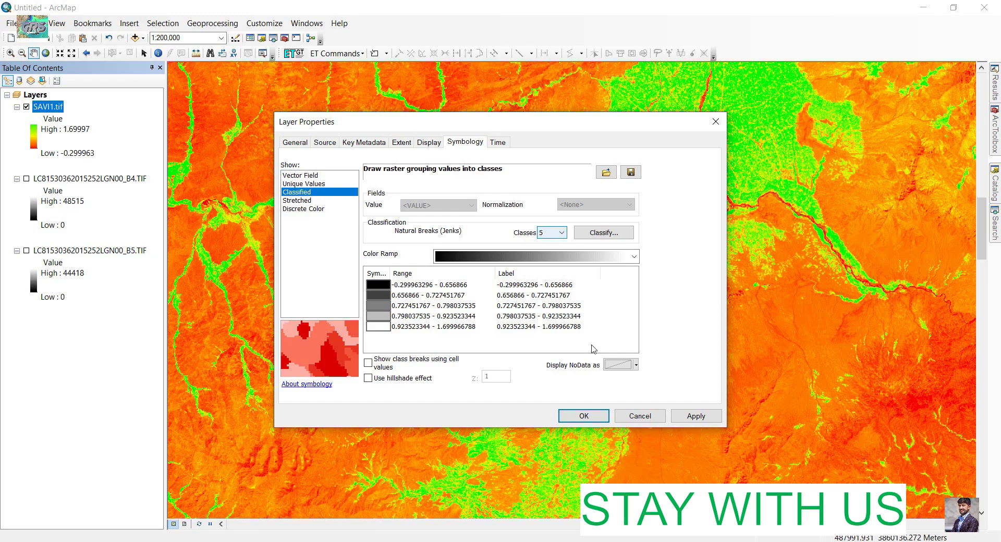
# Discard the symbology changes and pan the map to bring the river network into view
pyautogui.click(636, 422)
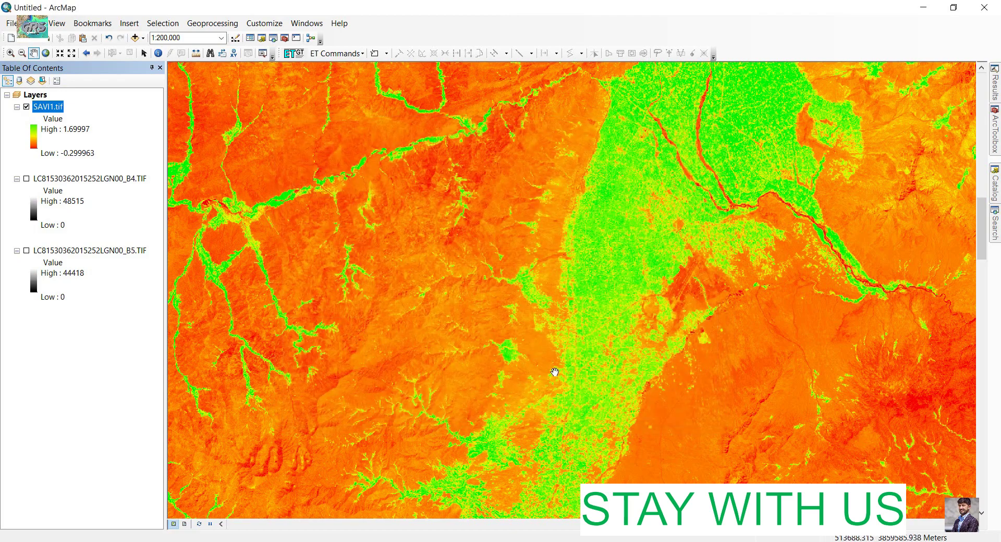
pyautogui.moveTo(574, 454); pyautogui.dragTo(700, 121)
pyautogui.moveTo(481, 351); pyautogui.dragTo(716, 358)
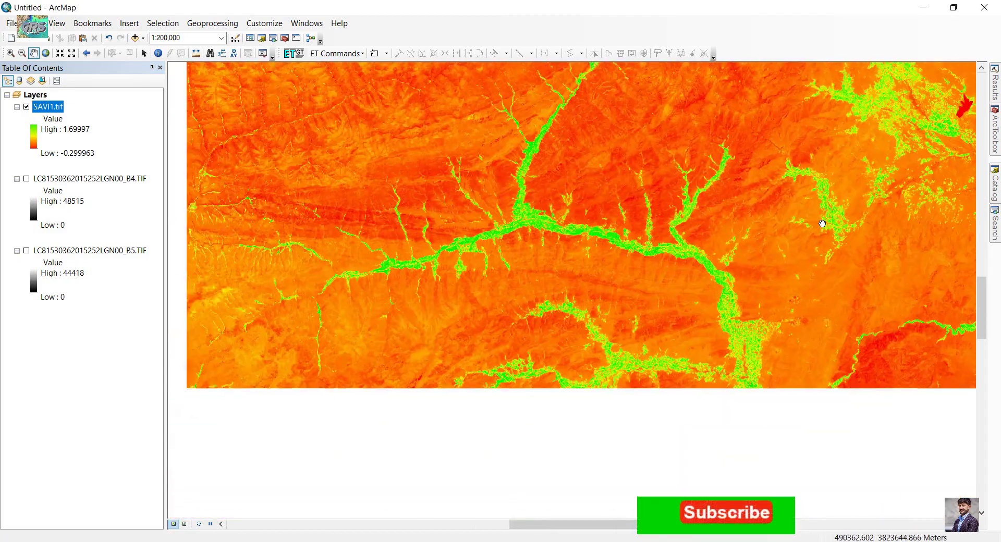
pyautogui.moveTo(416, 442); pyautogui.dragTo(513, 274)
pyautogui.moveTo(433, 296); pyautogui.dragTo(702, 305)
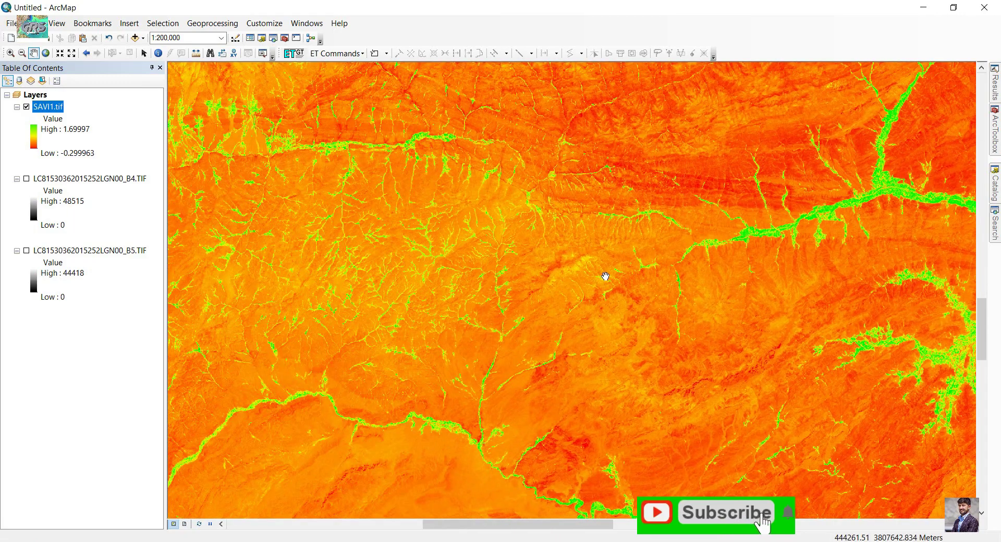
# Zoom to about 1:20,000 and pan toward the lower-left green channels
pyautogui.scroll(1, 447, 168)
pyautogui.scroll(-3, 448, 161)
pyautogui.scroll(2, 449, 153)
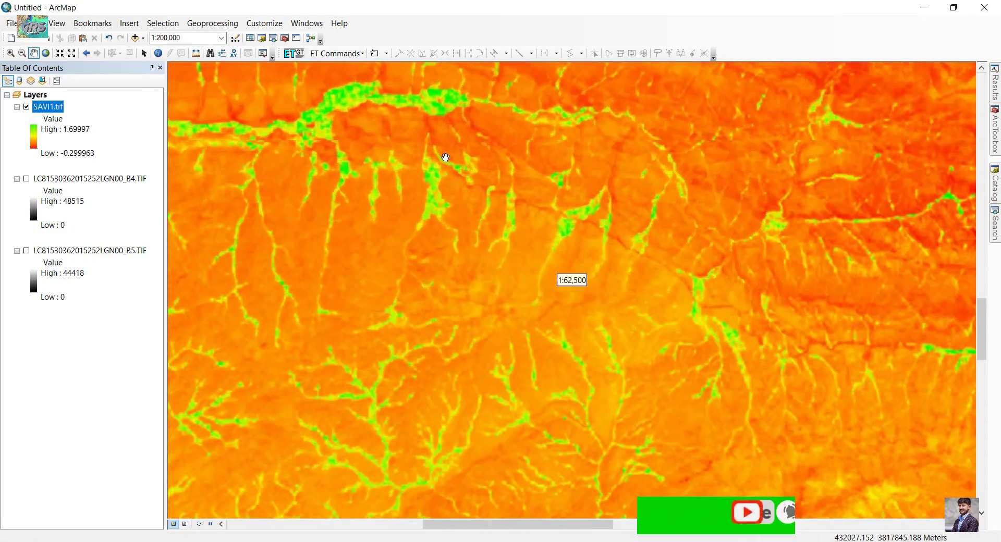
pyautogui.scroll(2, 442, 155)
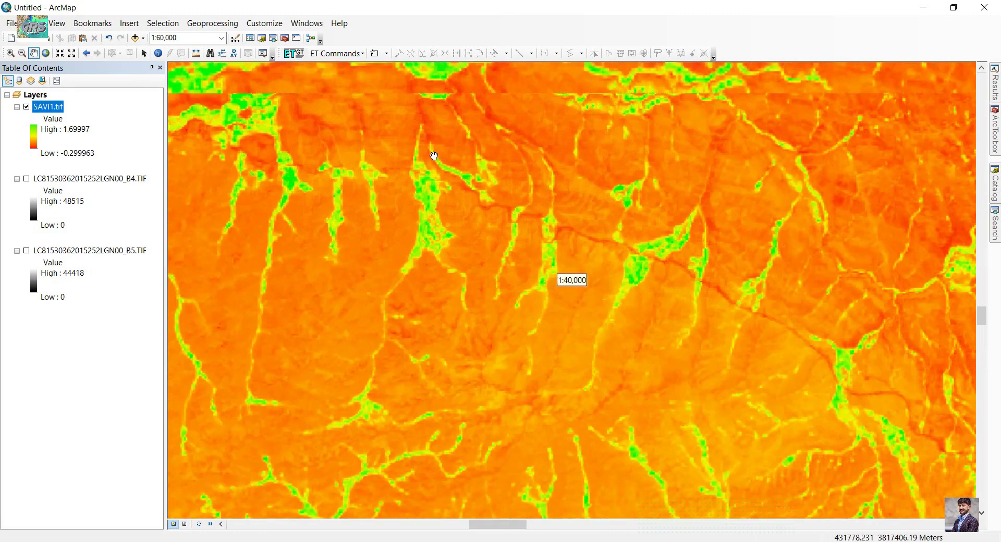
pyautogui.scroll(1, 433, 160)
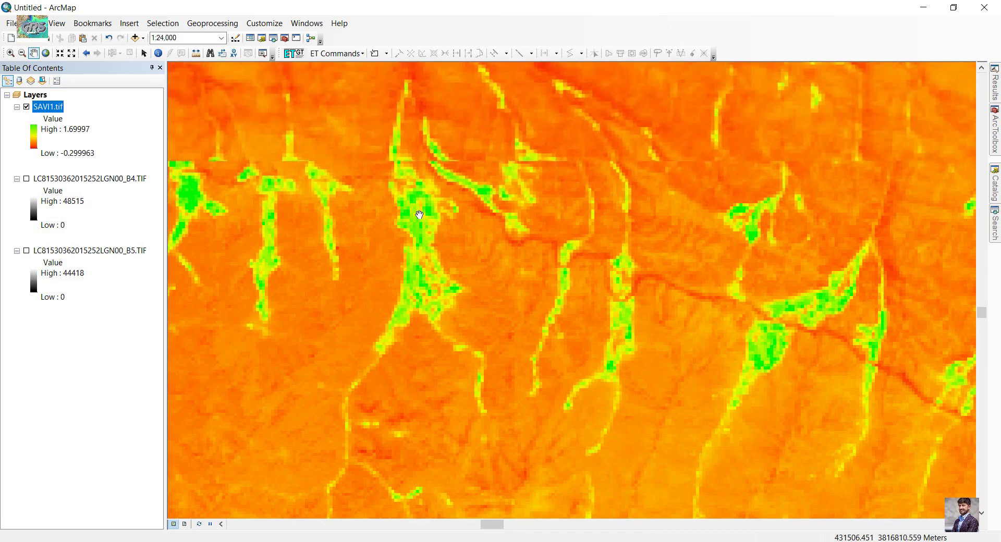
pyautogui.scroll(1, 449, 209)
pyautogui.moveTo(492, 253); pyautogui.dragTo(474, 308)
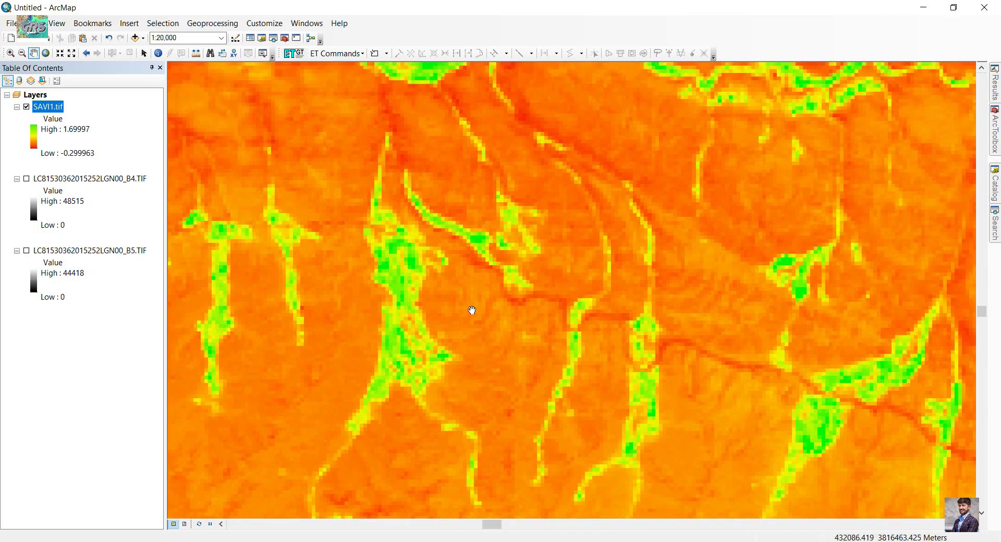
# Add the NDVI1.tif raster to the map
pyautogui.click(133, 38)
pyautogui.click(380, 211)
pyautogui.click(621, 339)
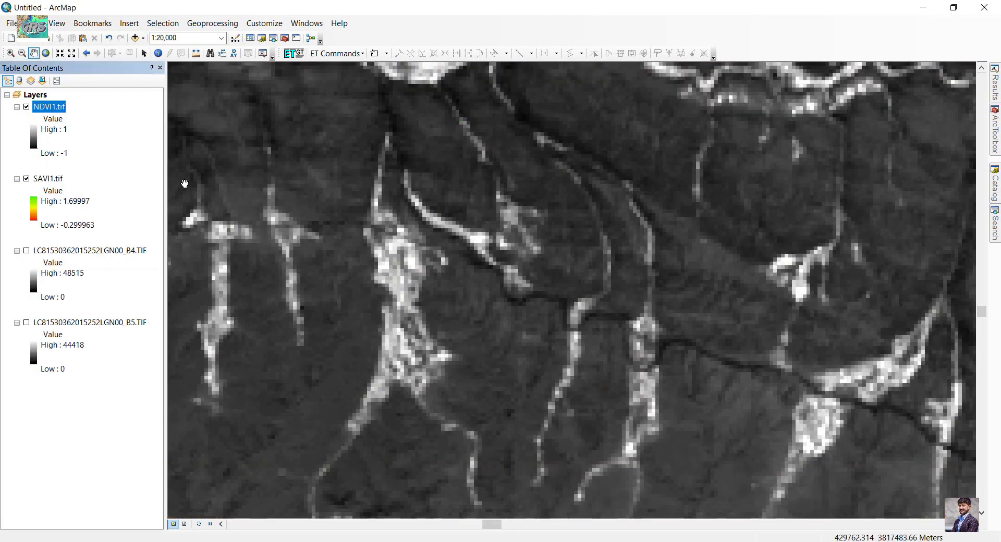
# Colour NDVI1 with the red-yellow-green ramp, ranging −1 to 1
pyautogui.click(35, 134)
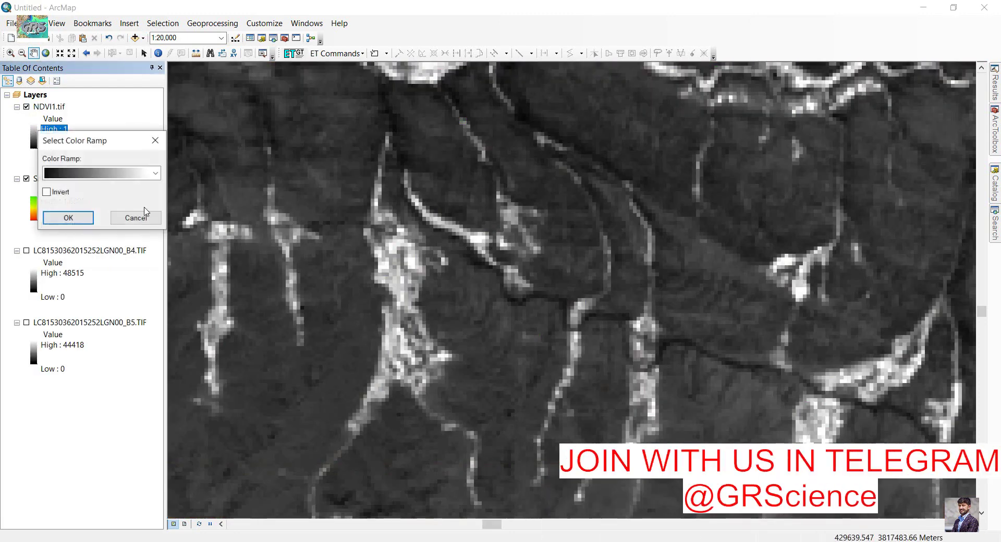
pyautogui.click(107, 177)
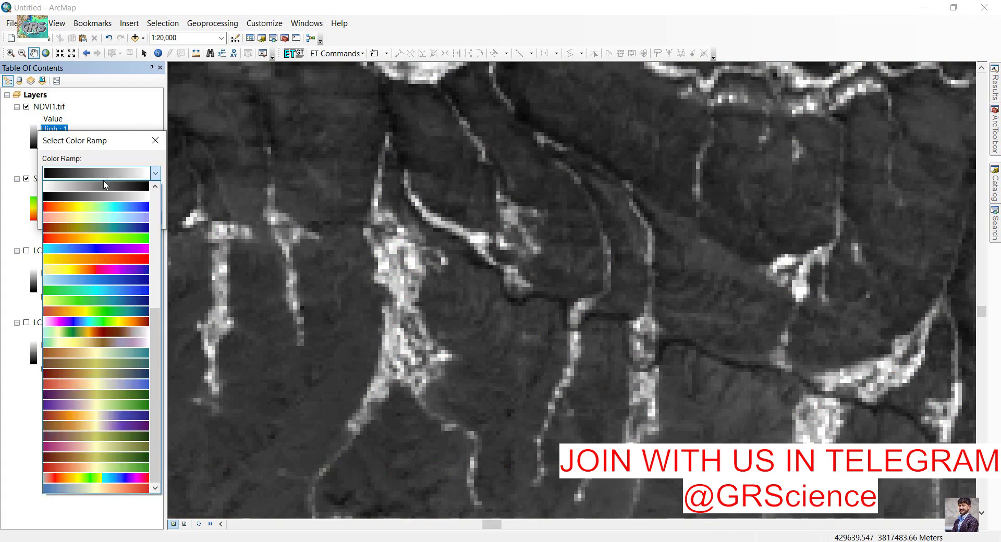
pyautogui.click(112, 240)
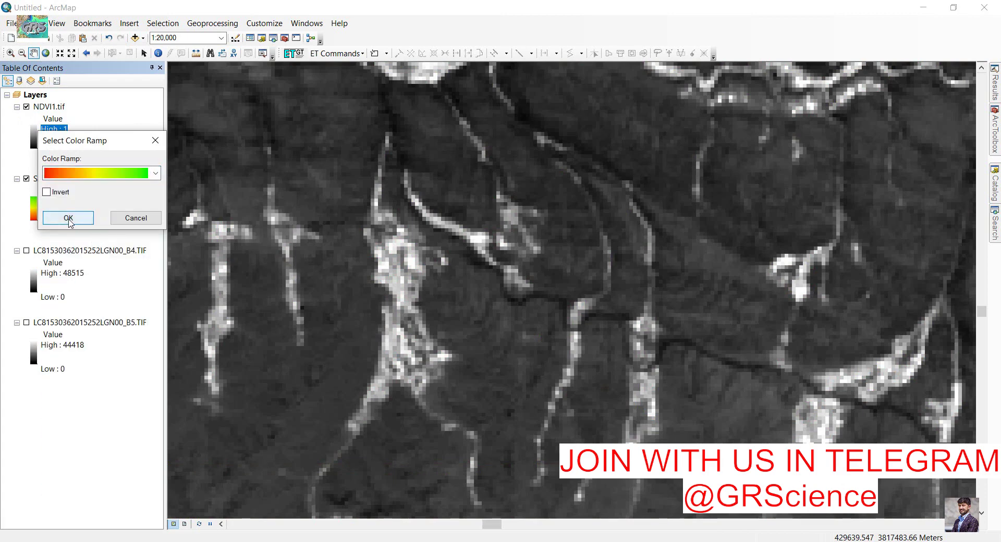
pyautogui.click(73, 219)
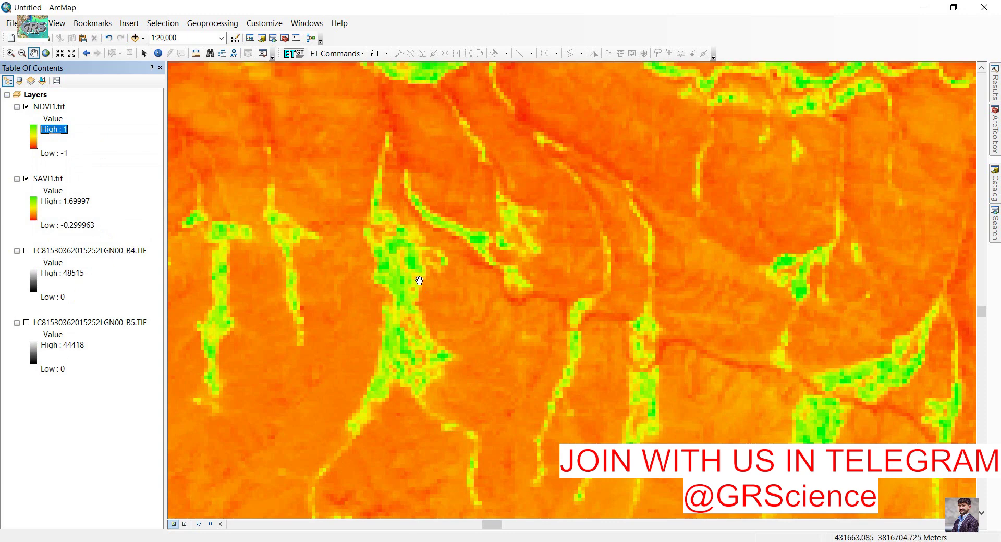
# Zoom in on another channel area and hide NDVI1 to reveal SAVI1 beneath
pyautogui.scroll(3, 417, 281)
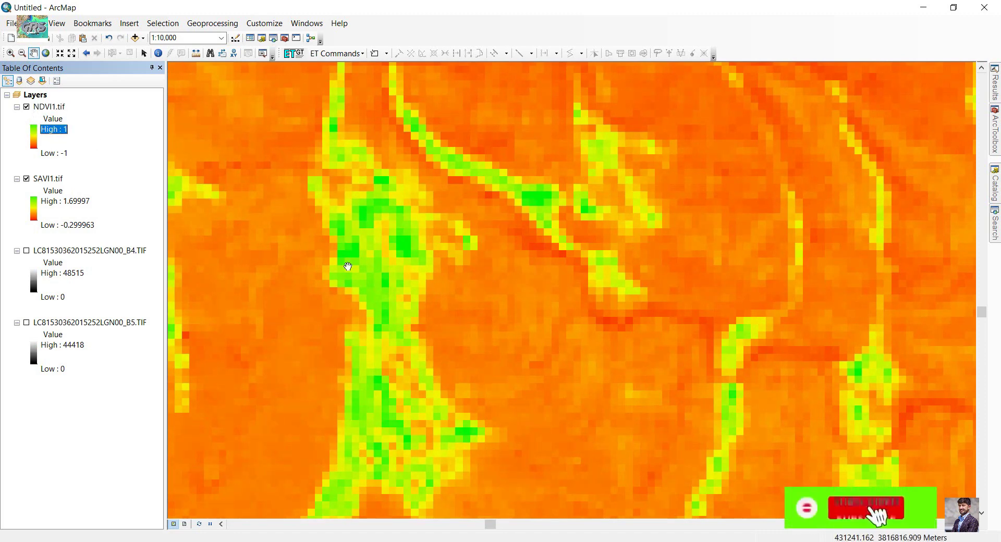
pyautogui.moveTo(603, 194); pyautogui.dragTo(425, 277)
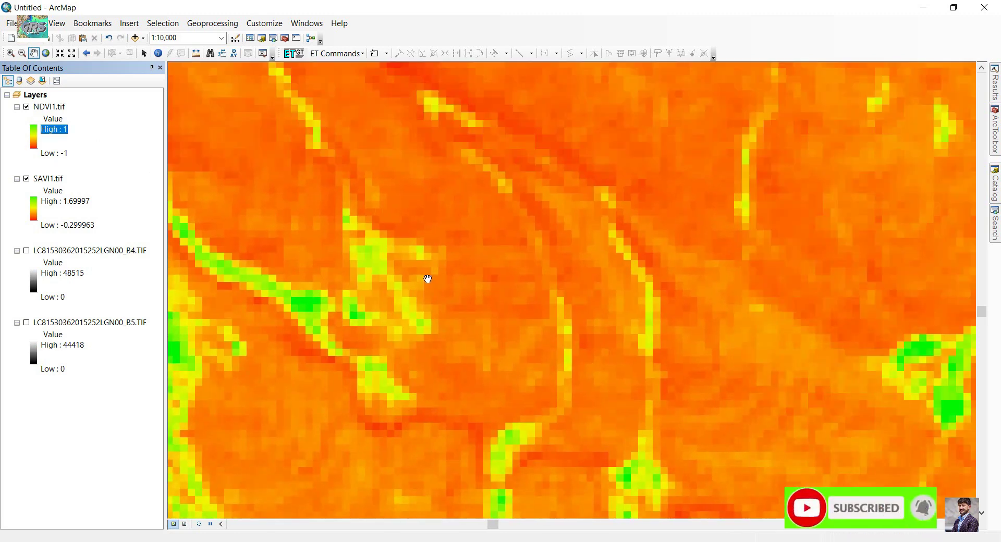
pyautogui.scroll(2, 425, 277)
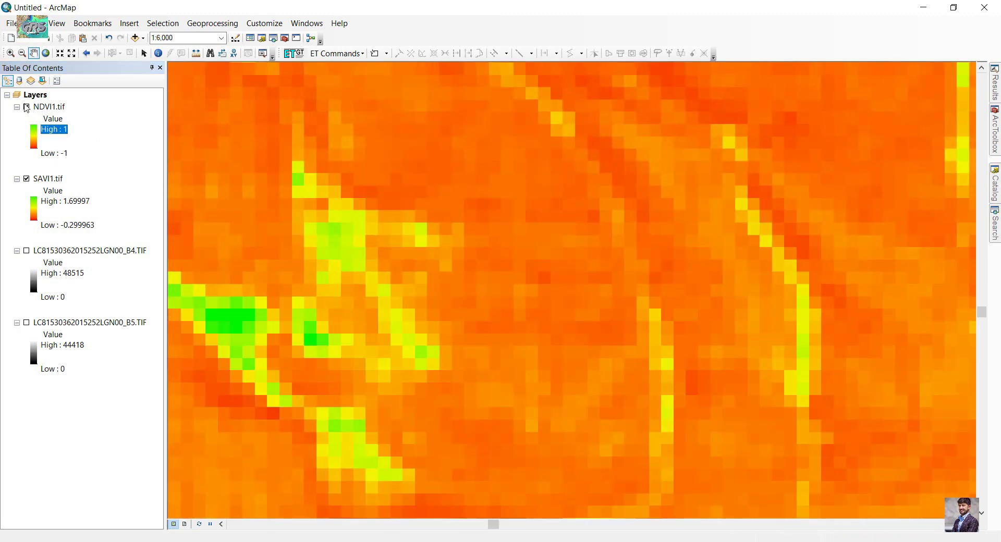
pyautogui.click(26, 107)
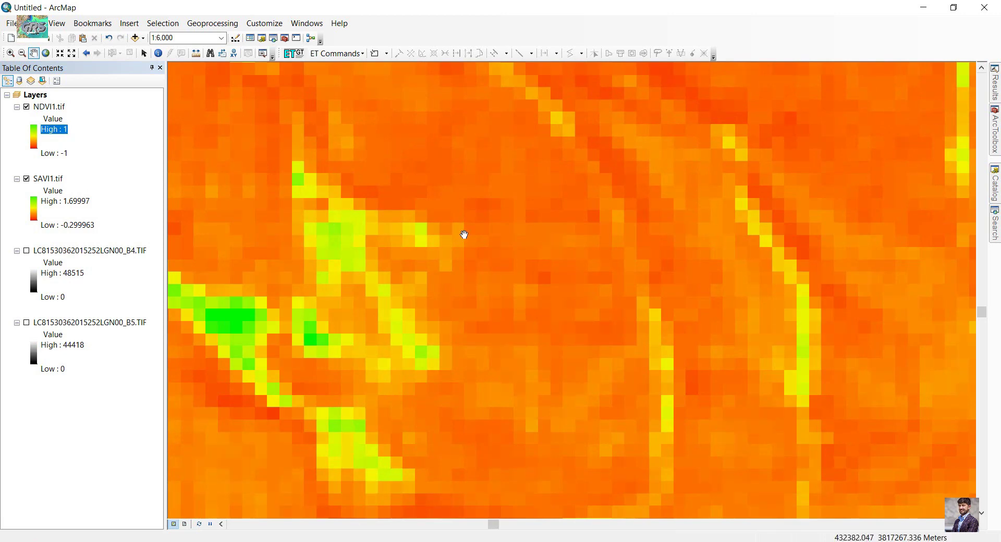
# Zoom out to 1:25,000, pan to new terrain, zoom back to 1:10,000 and show NDVI1 again
pyautogui.scroll(-2, 560, 241)
pyautogui.scroll(-1, 560, 241)
pyautogui.scroll(-1, 559, 241)
pyautogui.scroll(-1, 559, 241)
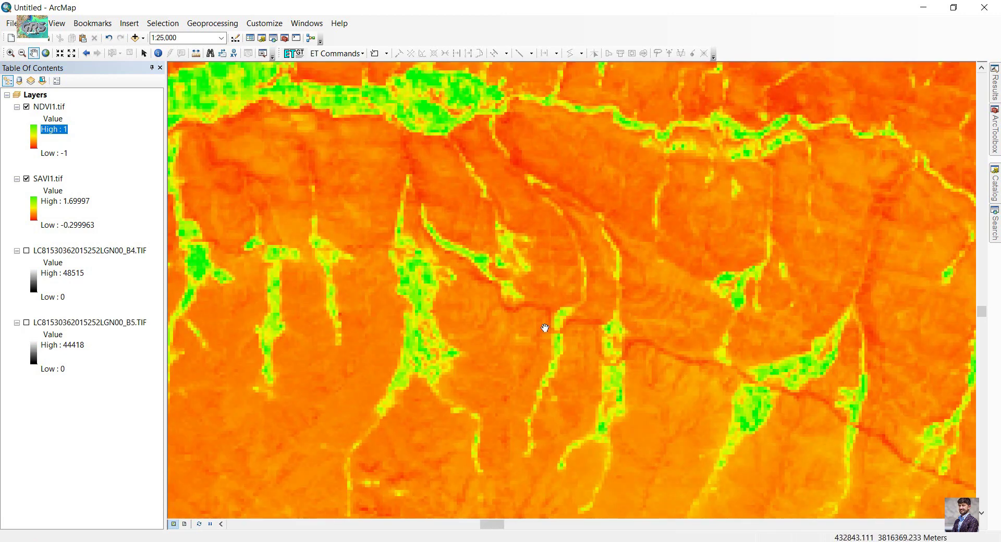
pyautogui.moveTo(543, 331); pyautogui.dragTo(581, 348)
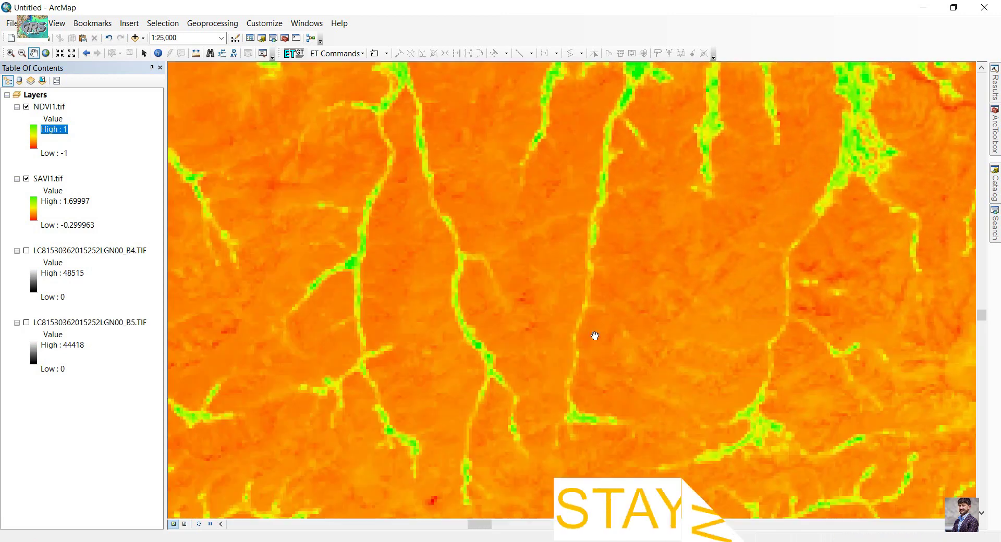
pyautogui.moveTo(429, 405); pyautogui.dragTo(710, 405)
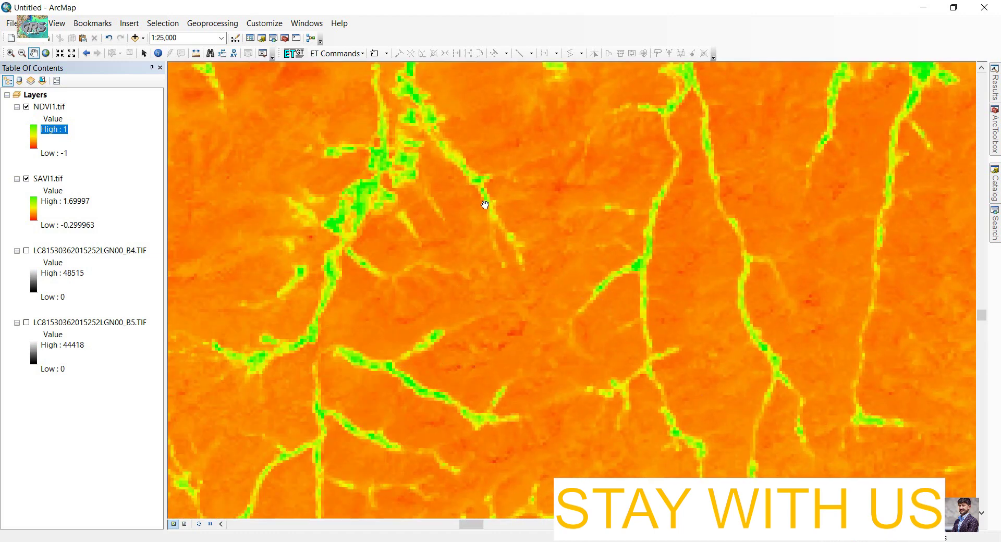
pyautogui.scroll(2, 432, 240)
pyautogui.scroll(1, 425, 239)
pyautogui.scroll(1, 428, 243)
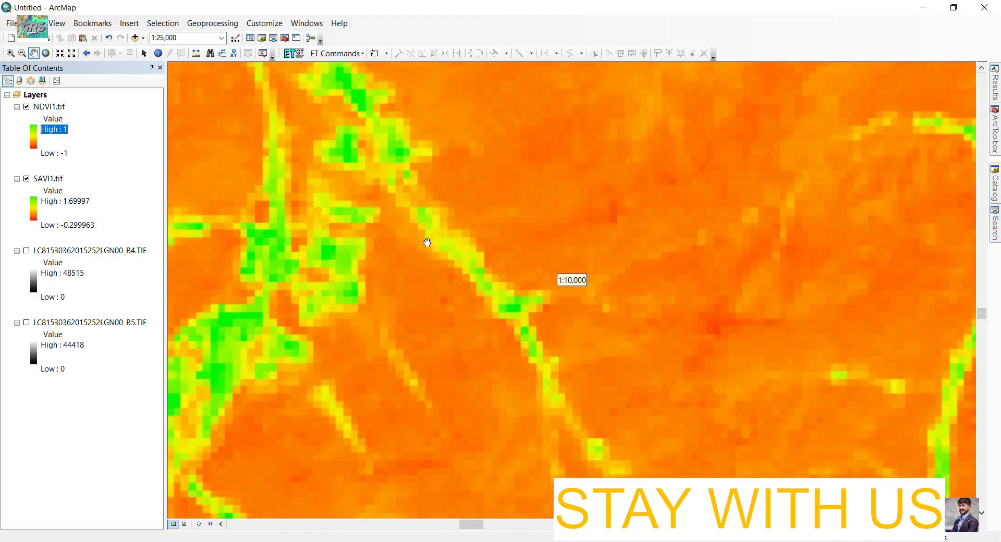
pyautogui.click(27, 108)
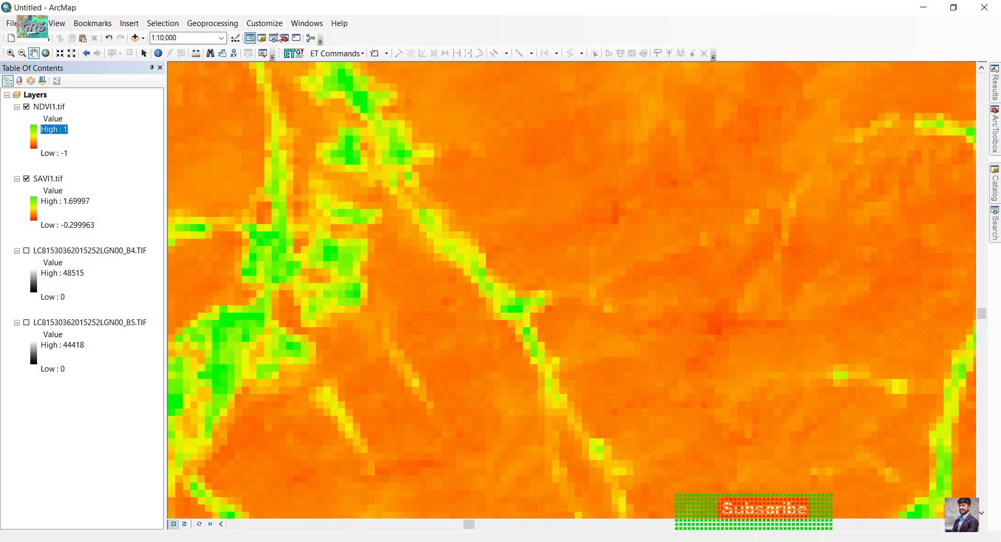
# Open Image Analysis, set NDVI1.tif to swipe against SAVI1.tif, and zoom onto a vegetated channel
pyautogui.click(306, 23)
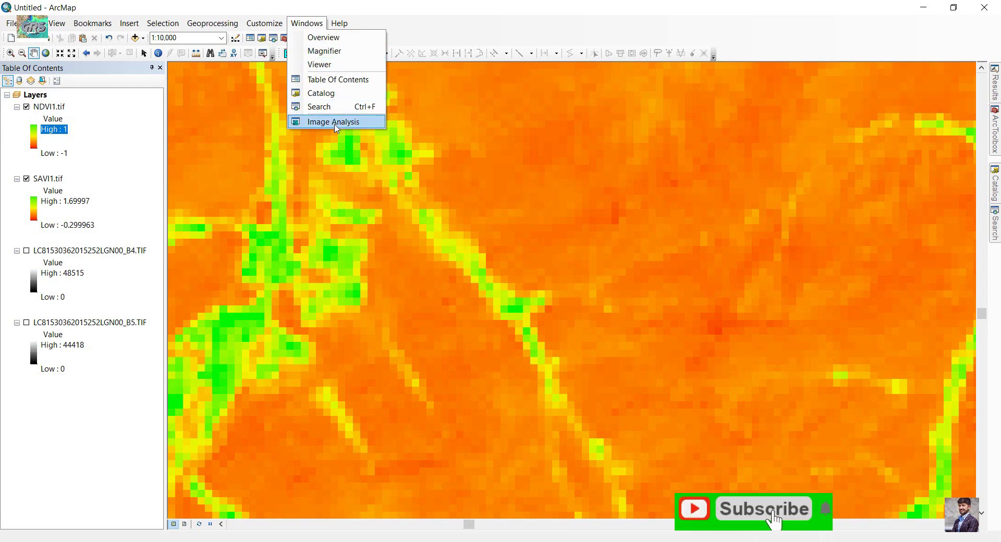
pyautogui.click(326, 122)
pyautogui.click(200, 136)
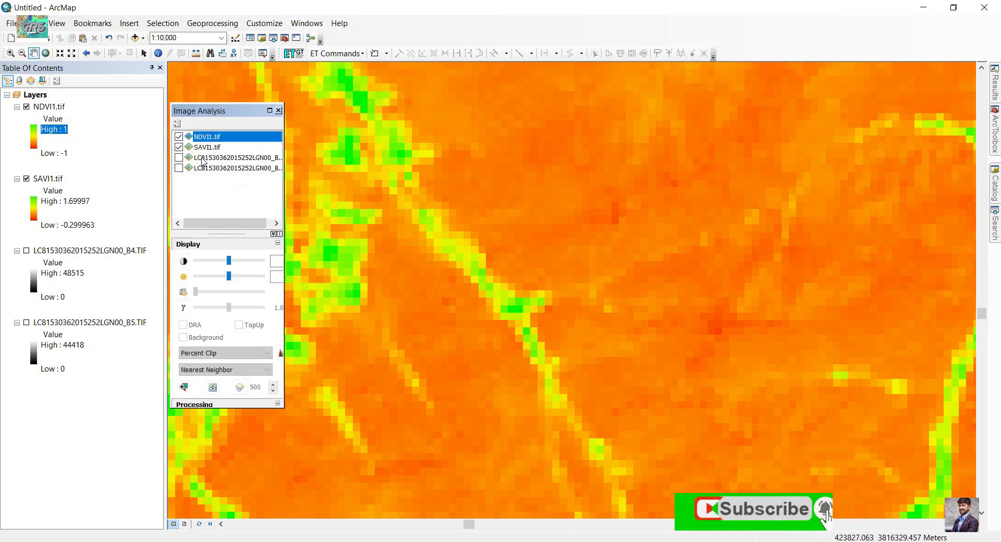
pyautogui.click(214, 388)
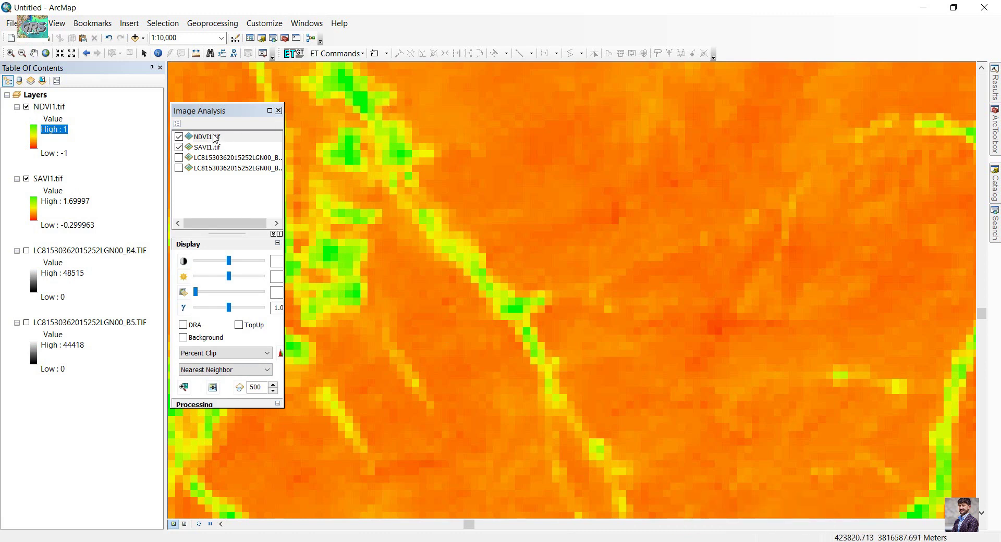
pyautogui.click(214, 137)
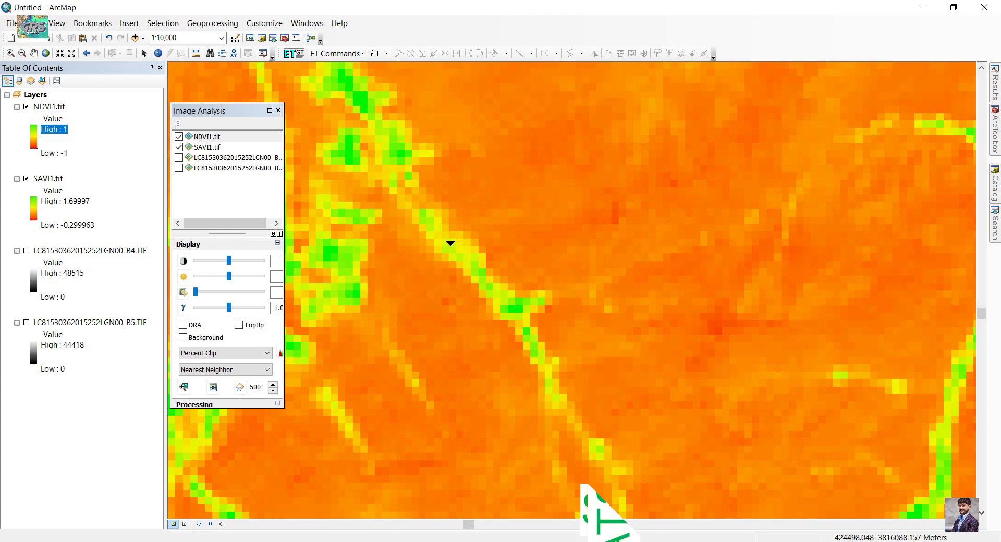
pyautogui.scroll(-2, 451, 243)
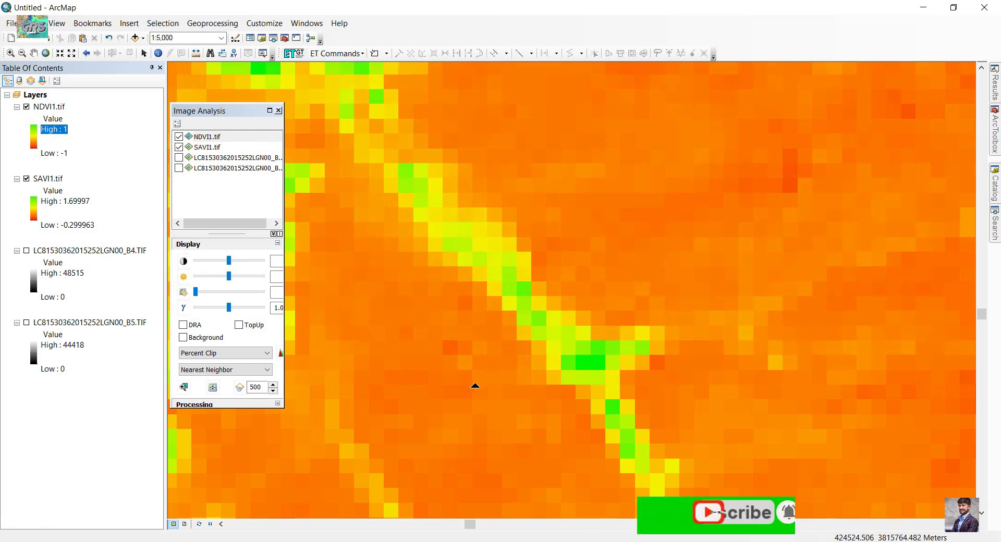
# Zoom out and pan the NDVI1 view along a branching green drainage channel
pyautogui.scroll(2, 471, 360)
pyautogui.scroll(2, 475, 352)
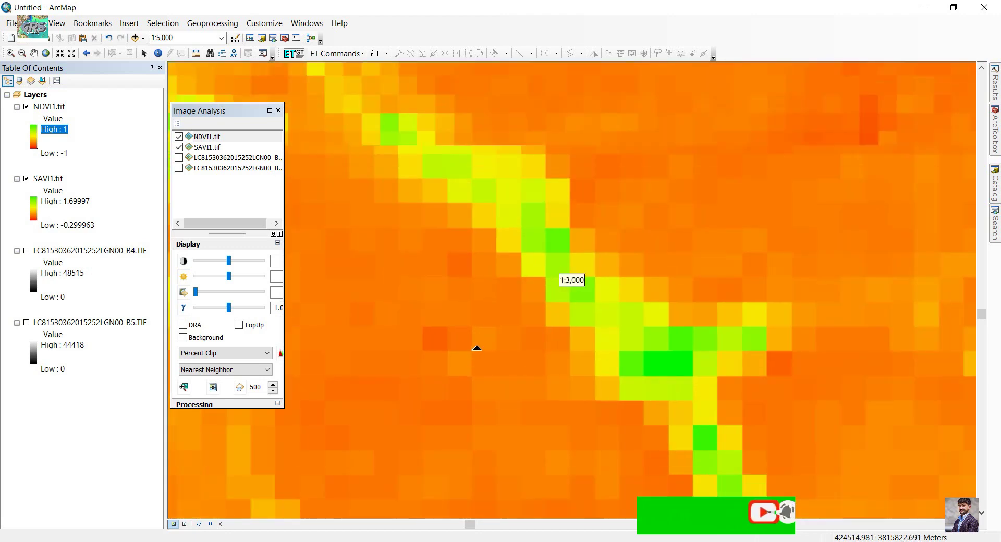
pyautogui.scroll(-2, 477, 347)
pyautogui.scroll(-2, 477, 348)
pyautogui.scroll(-1, 476, 348)
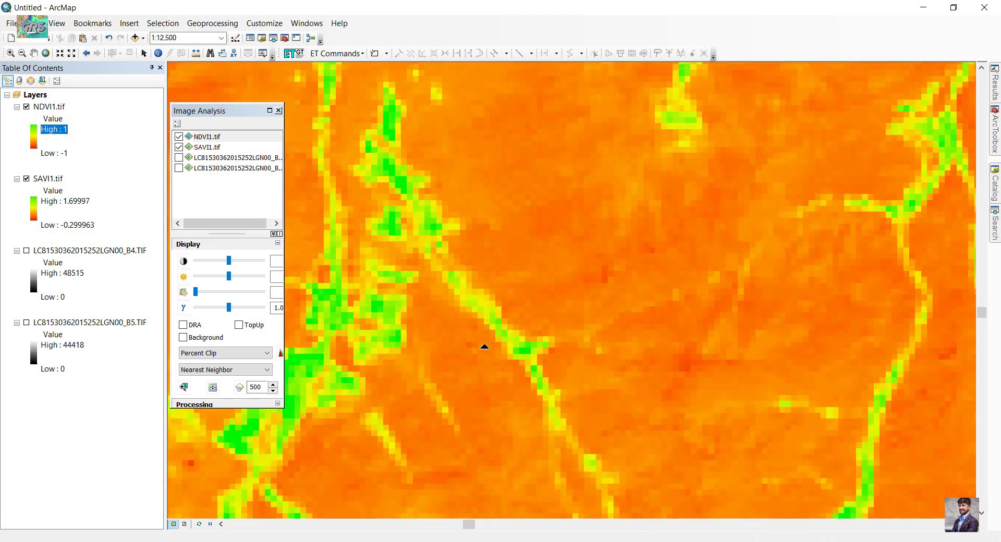
pyautogui.moveTo(452, 411); pyautogui.dragTo(697, 311)
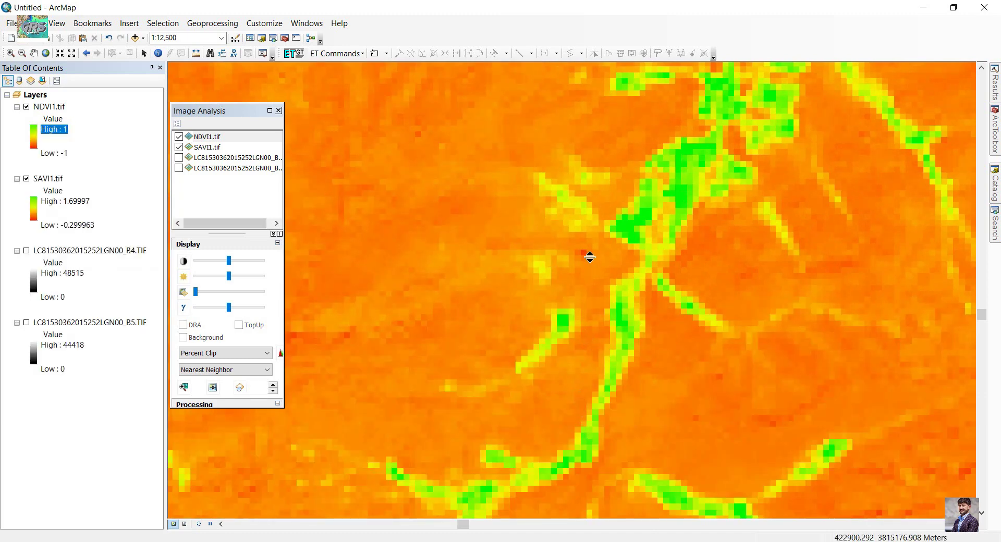
pyautogui.moveTo(555, 471); pyautogui.dragTo(610, 234)
pyautogui.moveTo(465, 401); pyautogui.dragTo(678, 134)
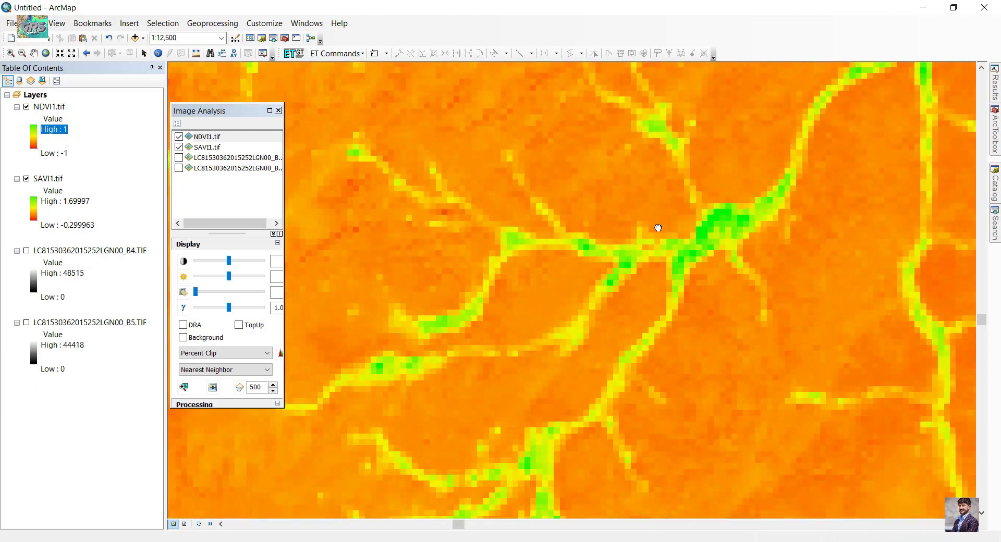
pyautogui.moveTo(510, 349); pyautogui.dragTo(619, 128)
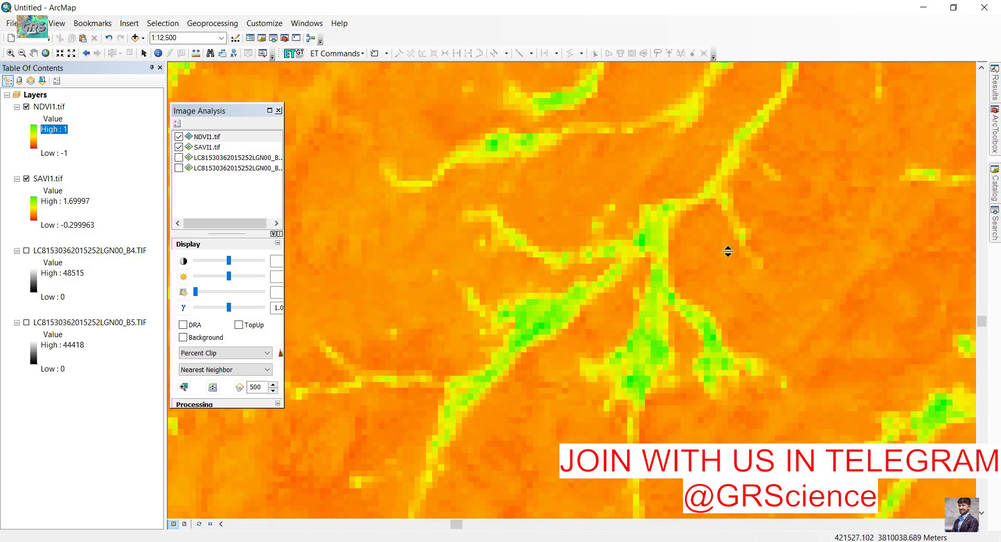
# Pan to another raster area and finish on a wider 1:25,000 view of the drainage network
pyautogui.scroll(2, 561, 255)
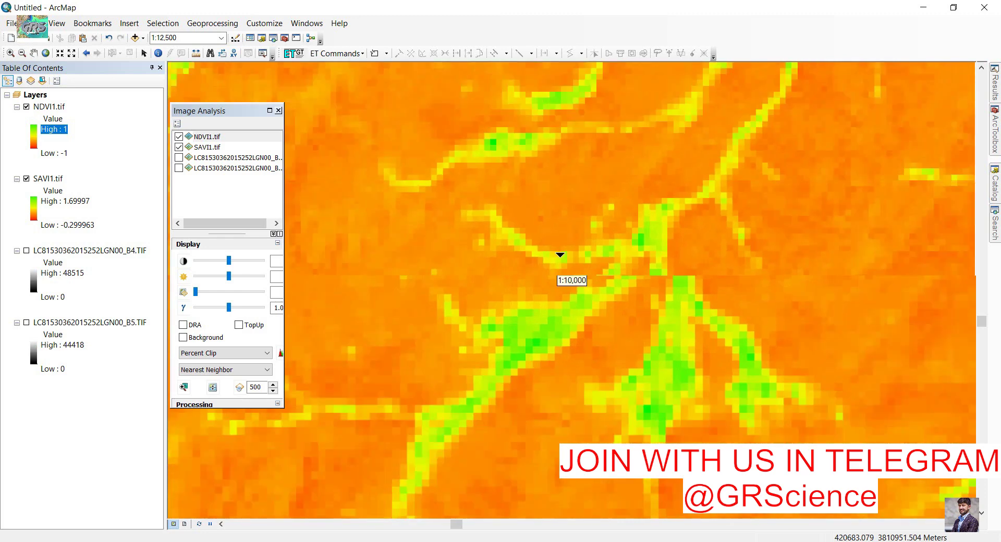
pyautogui.scroll(-3, 569, 245)
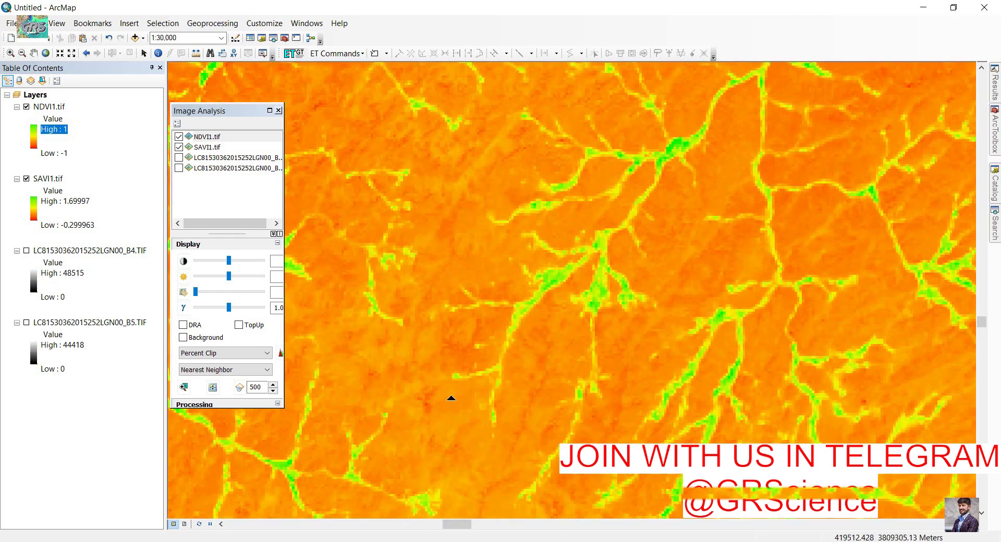
pyautogui.moveTo(449, 399); pyautogui.dragTo(581, 297)
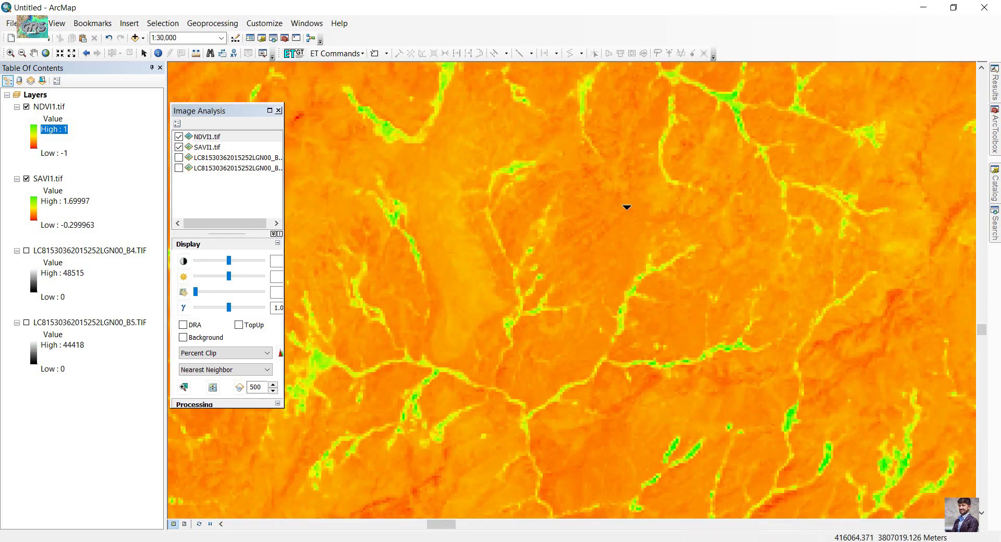
pyautogui.scroll(3, 600, 391)
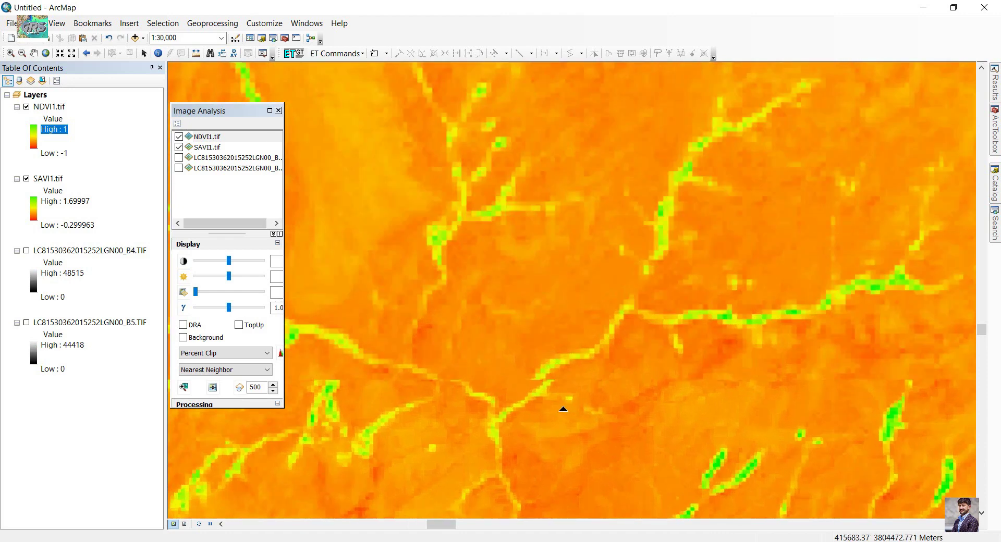
pyautogui.scroll(2, 483, 443)
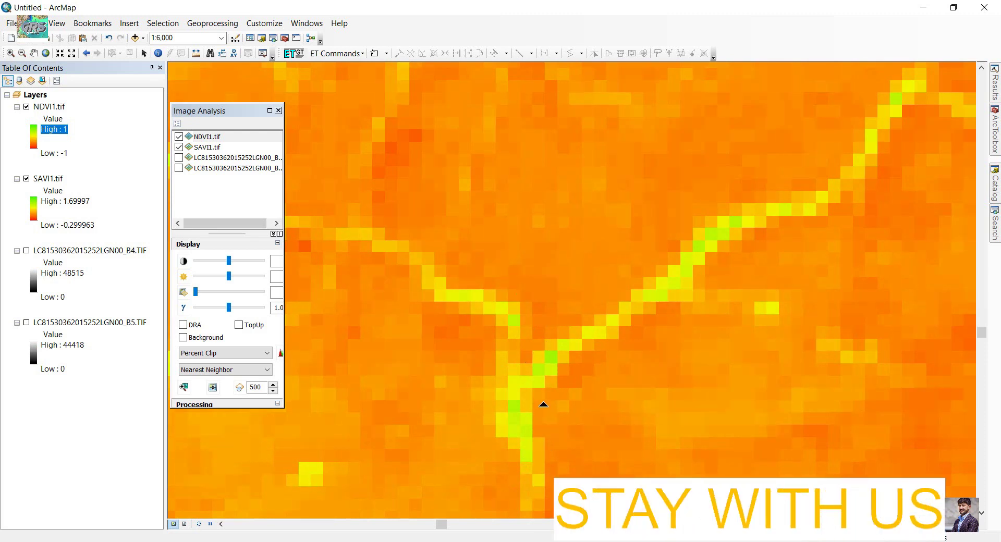
pyautogui.scroll(1, 533, 324)
pyautogui.scroll(-1, 532, 323)
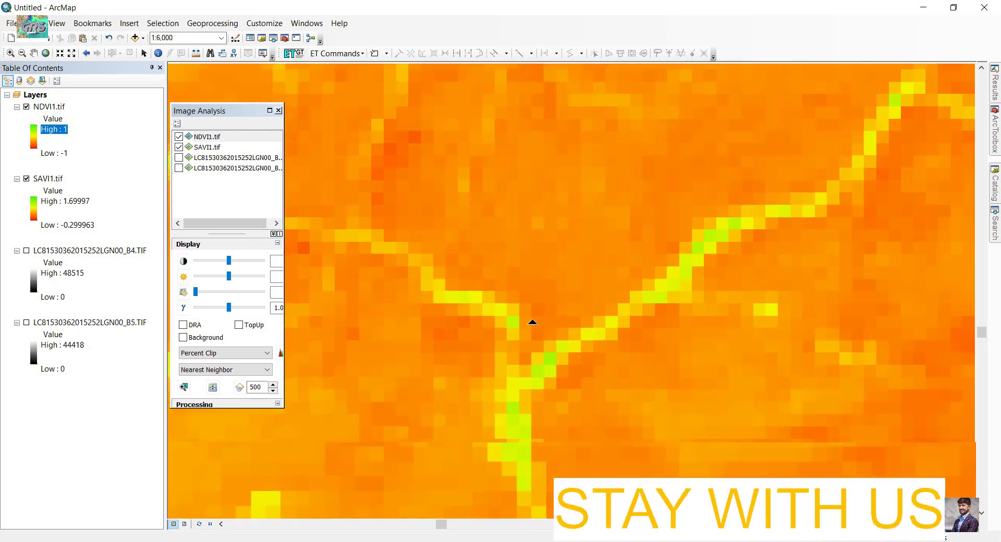
pyautogui.scroll(-2, 532, 322)
pyautogui.scroll(-1, 533, 322)
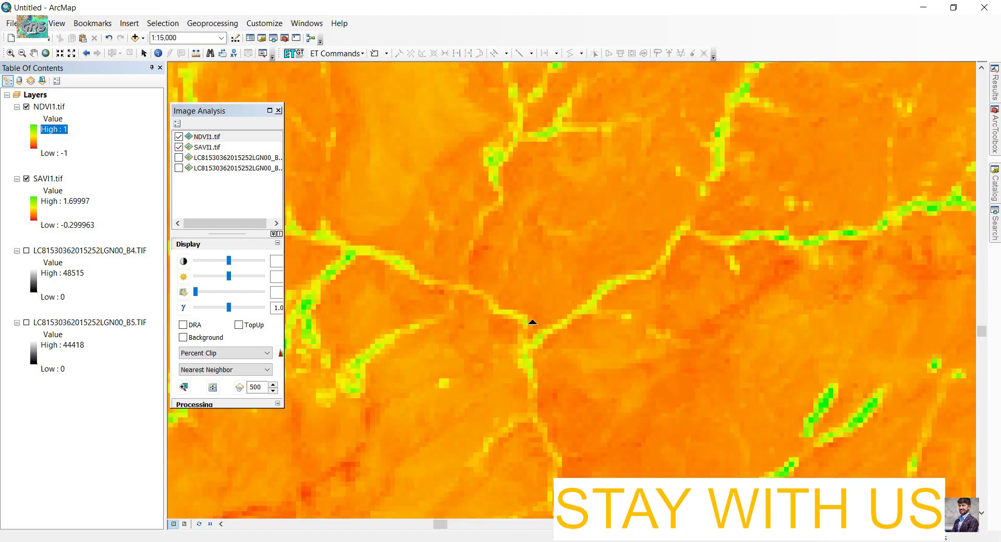
pyautogui.scroll(-1, 533, 322)
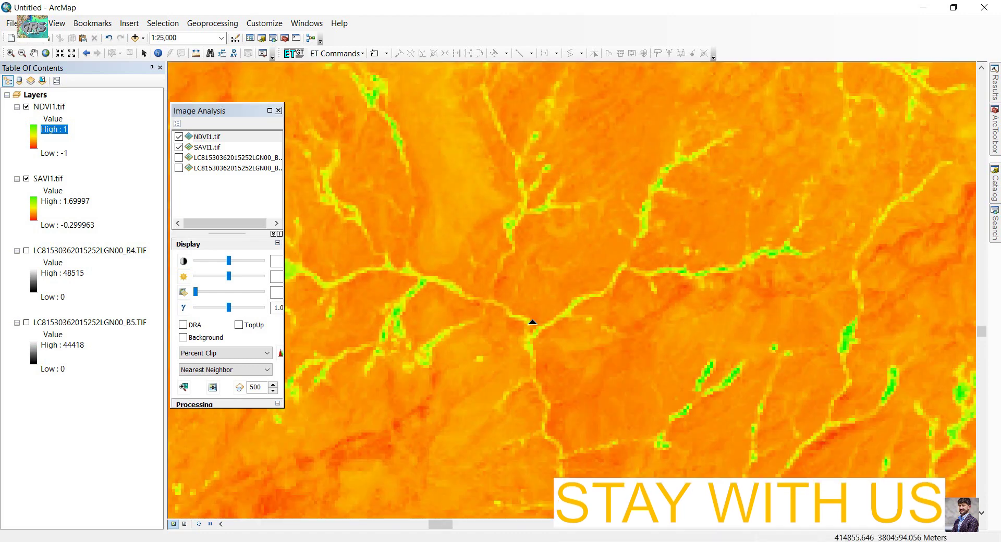